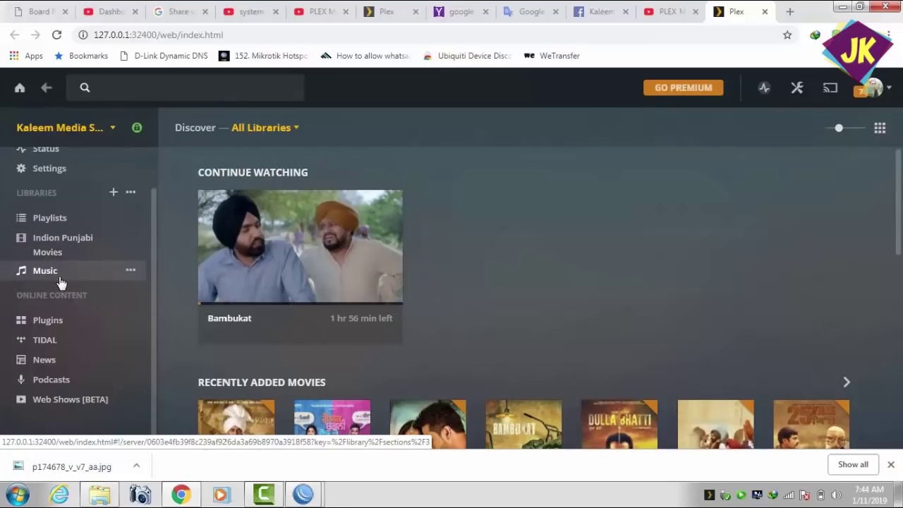
pyautogui.click(114, 193)
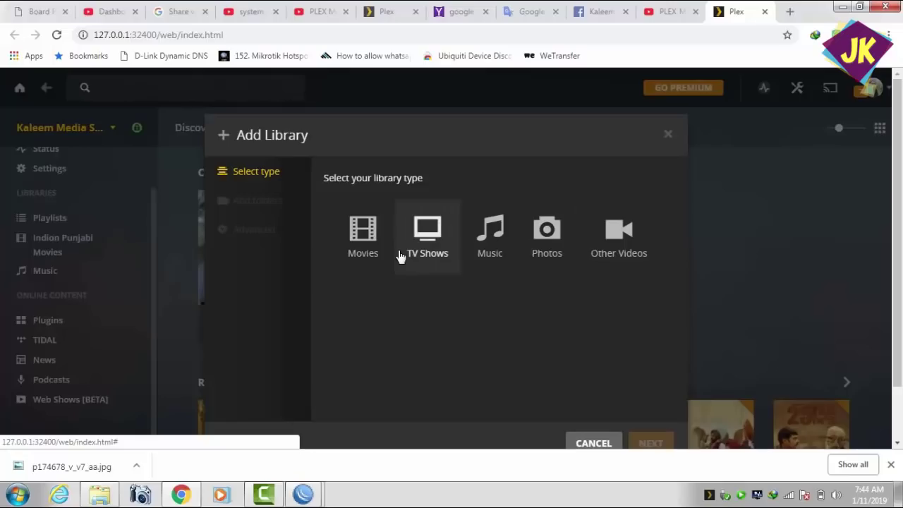
pyautogui.click(372, 247)
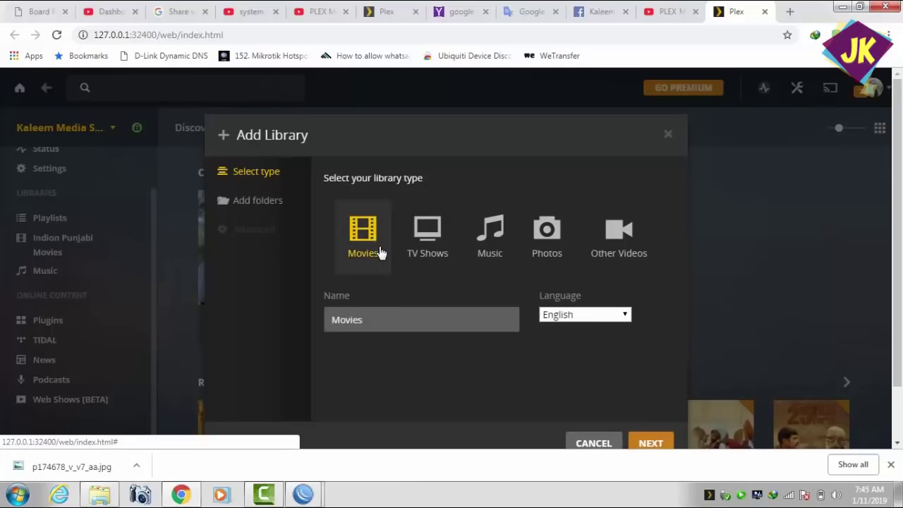
pyautogui.click(331, 319)
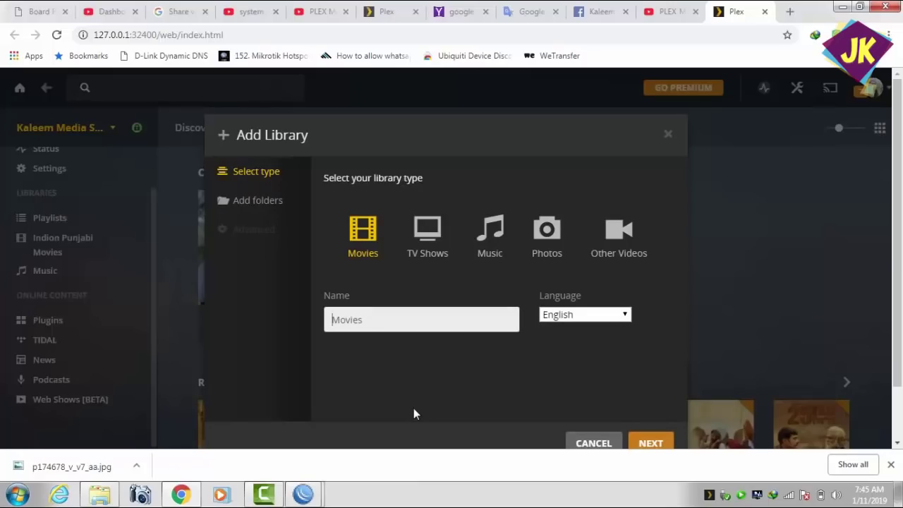
pyautogui.write('i')
pyautogui.press('BackSpace')
pyautogui.click(667, 137)
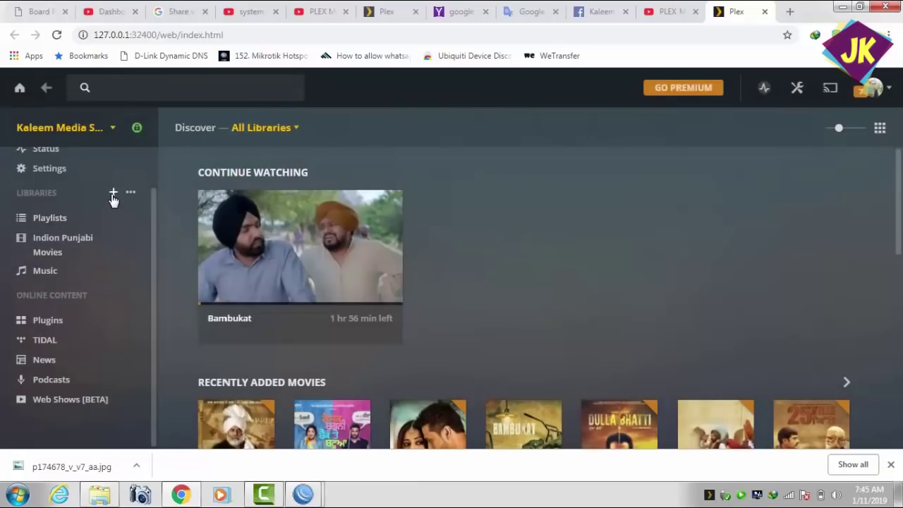
# Start a new library of type Movies and name it Indion Movies.
pyautogui.click(113, 194)
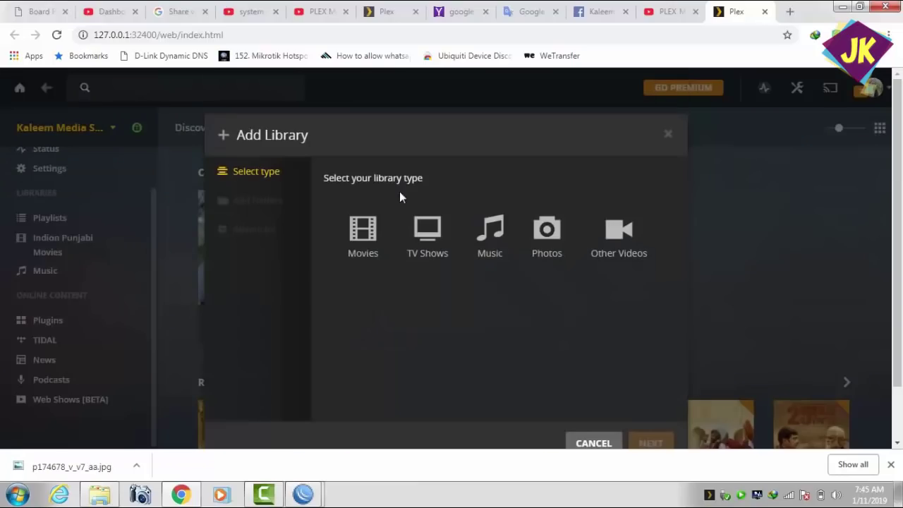
pyautogui.click(359, 243)
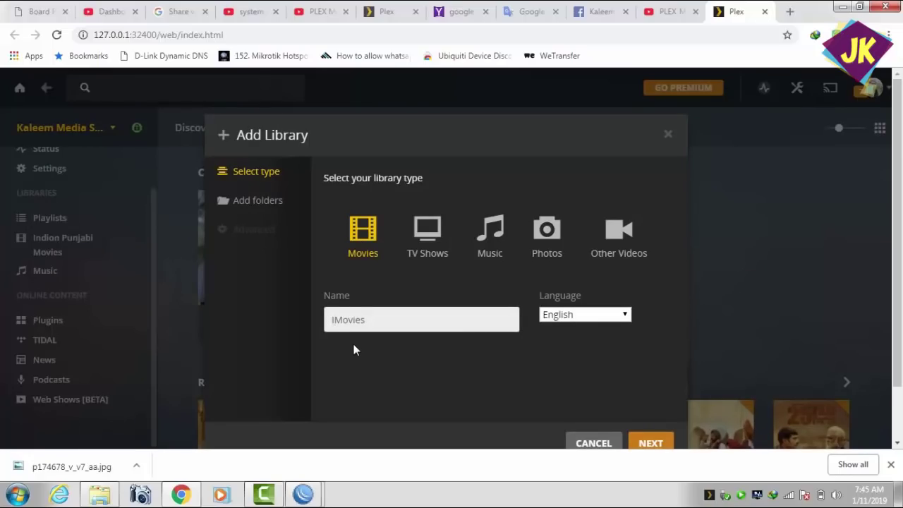
pyautogui.write('ndion')
# Browse for the new library's media folder and open drive H:.
pyautogui.click(240, 205)
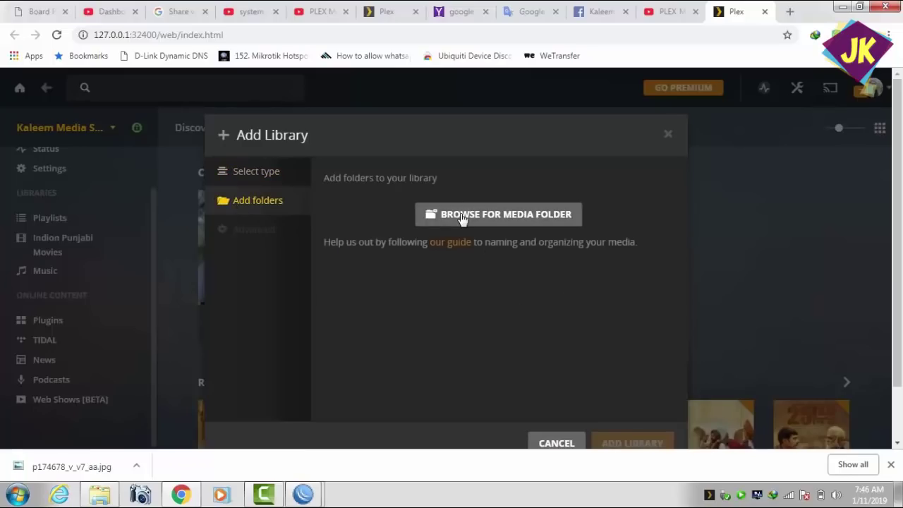
pyautogui.click(457, 217)
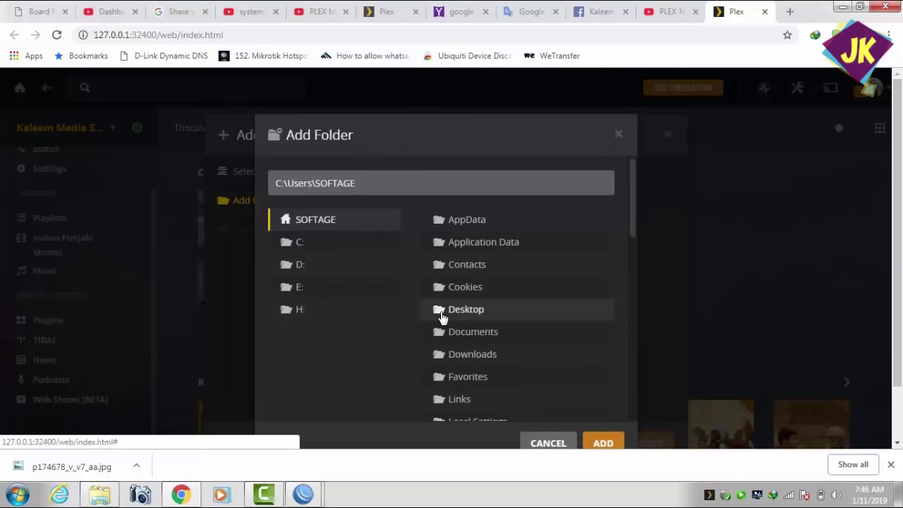
pyautogui.scroll(-2, 440, 317)
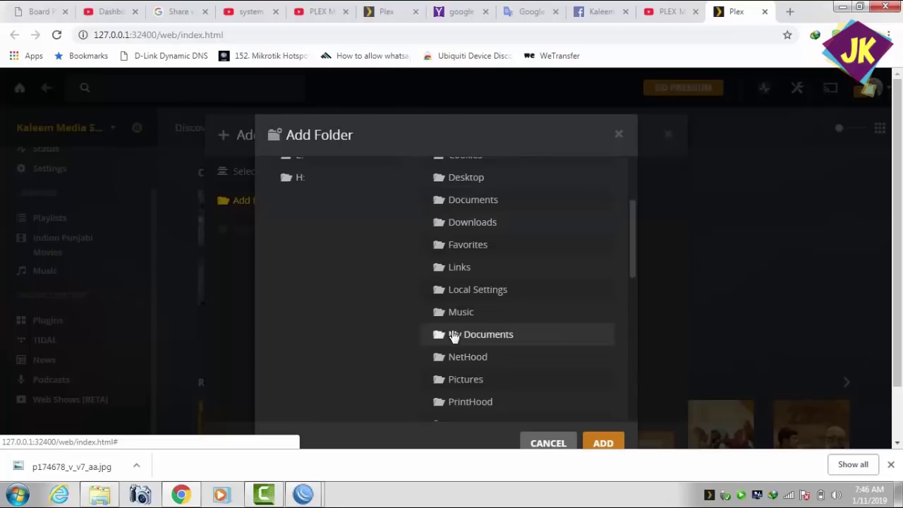
pyautogui.scroll(1, 455, 335)
pyautogui.scroll(-5, 455, 335)
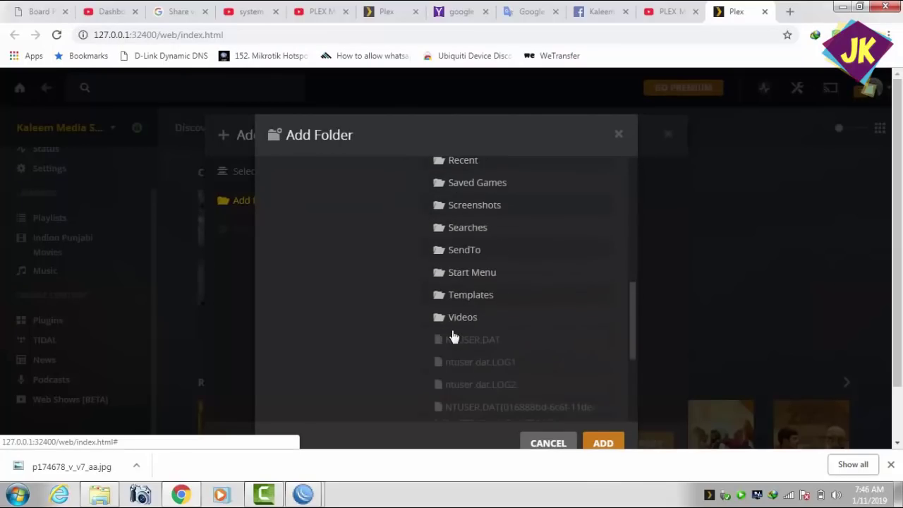
pyautogui.scroll(6, 459, 328)
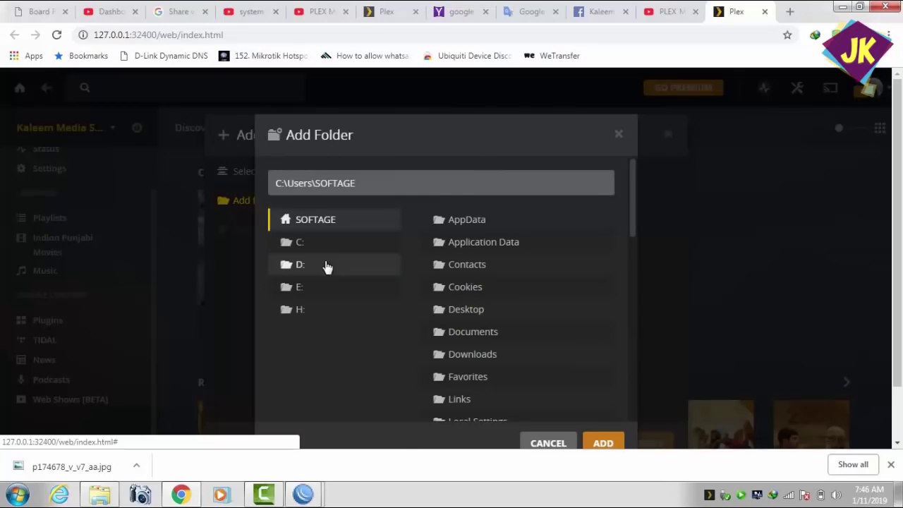
pyautogui.click(305, 314)
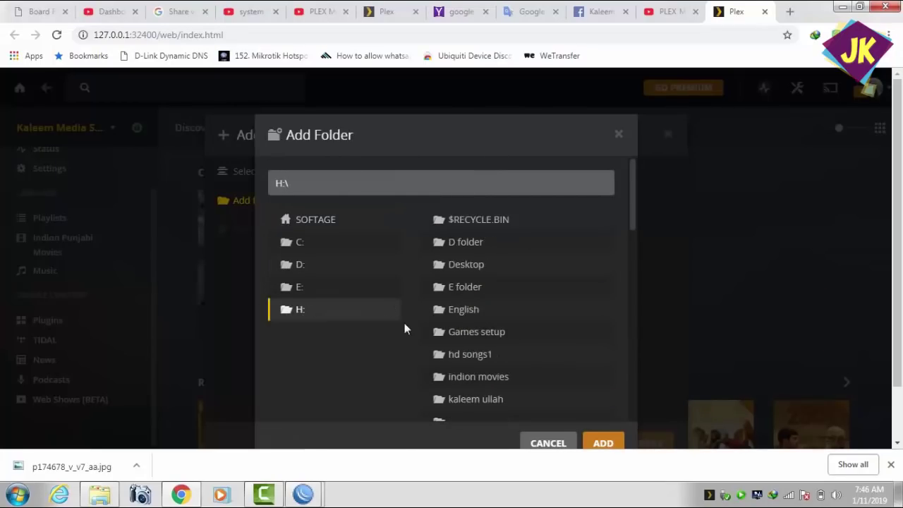
# Add the "old indion movies" folder from drive H: and create the library.
pyautogui.scroll(-1, 419, 316)
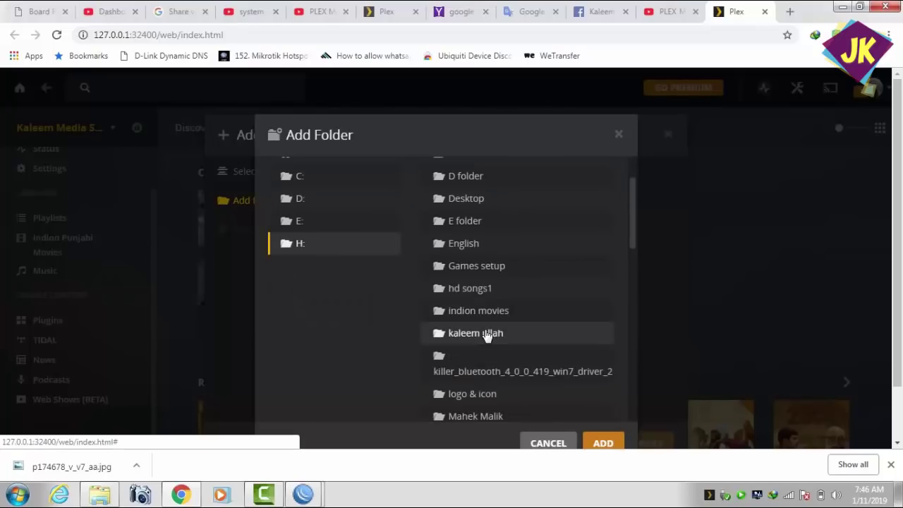
pyautogui.scroll(-1, 489, 371)
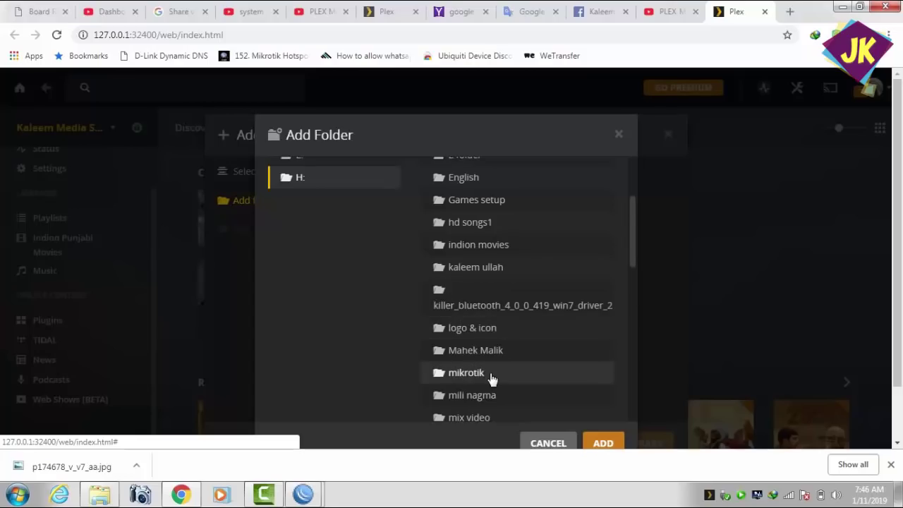
pyautogui.scroll(-1, 493, 374)
pyautogui.scroll(-1, 520, 371)
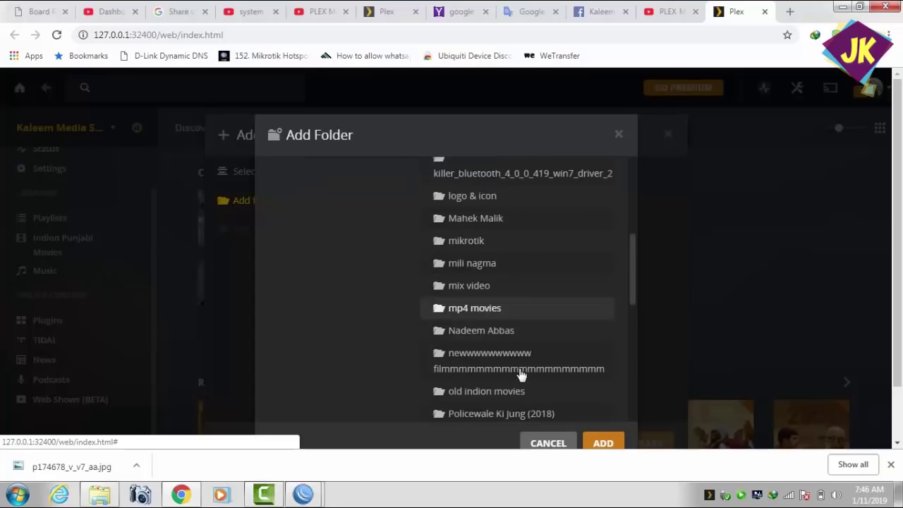
pyautogui.click(492, 392)
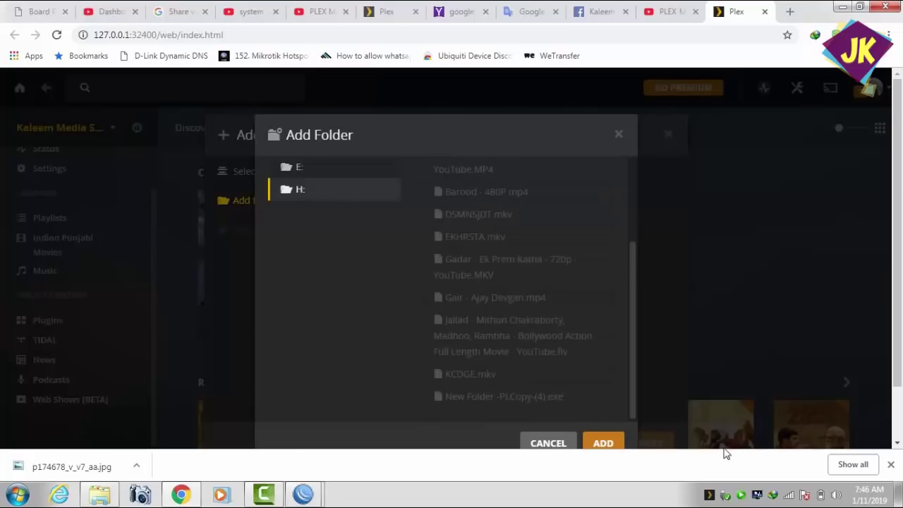
pyautogui.click(599, 444)
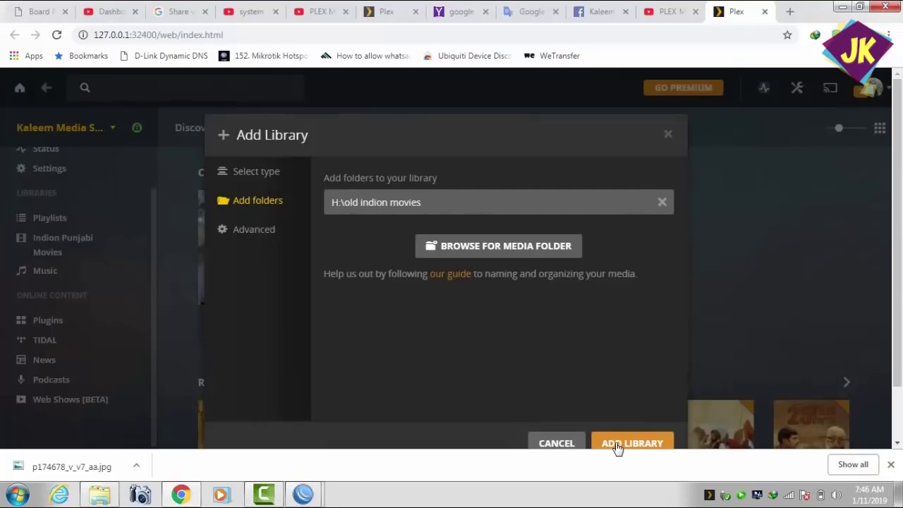
pyautogui.click(617, 445)
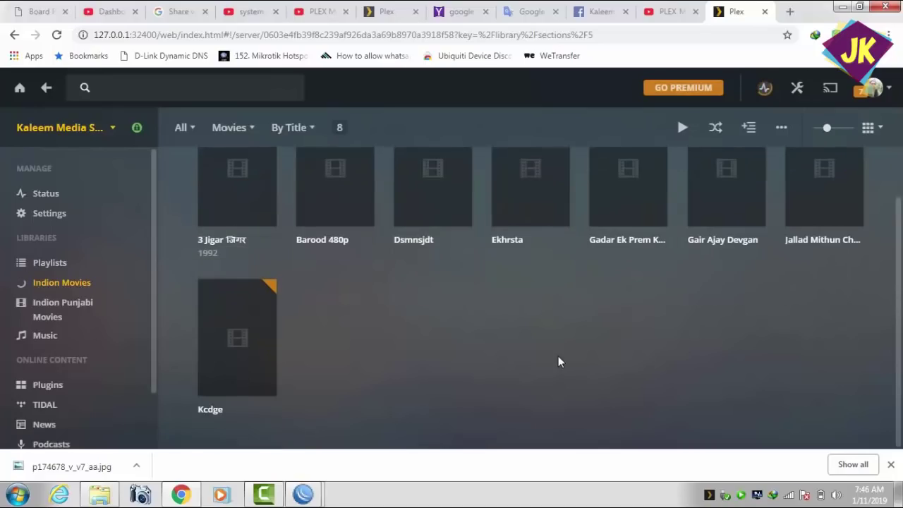
# Change the title of the movie Barood 480p to Barood and save the changes.
pyautogui.scroll(1, 558, 361)
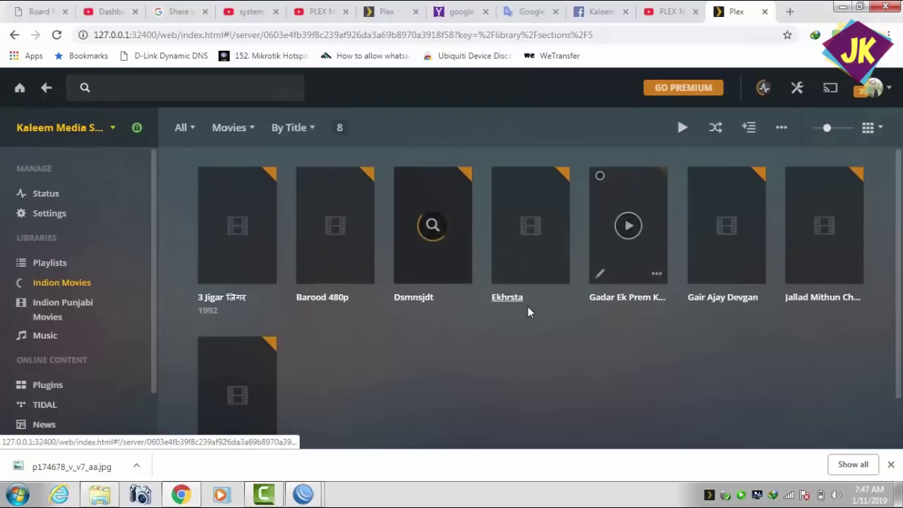
pyautogui.click(62, 309)
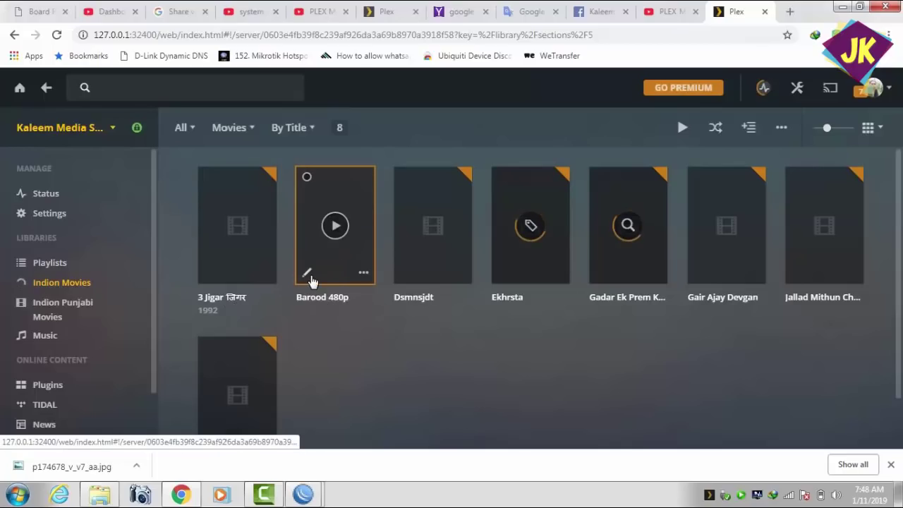
pyautogui.click(307, 273)
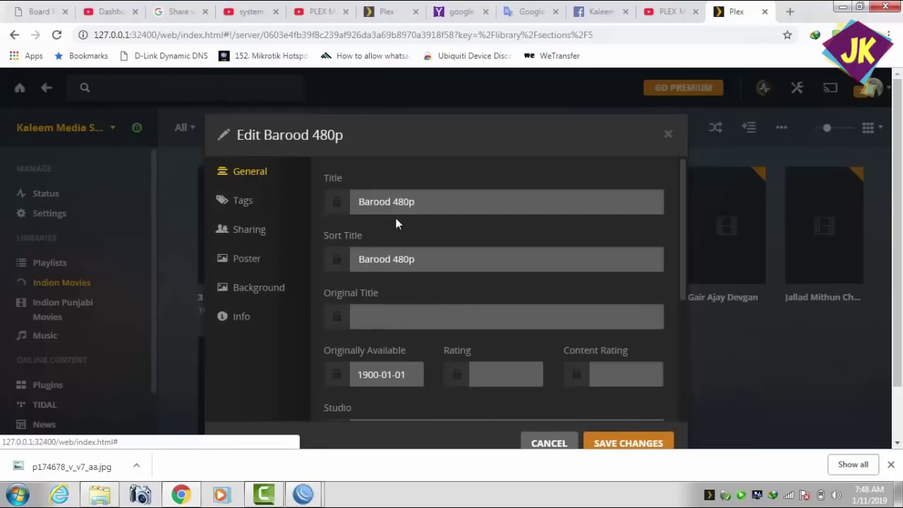
pyautogui.moveTo(393, 201); pyautogui.dragTo(435, 201)
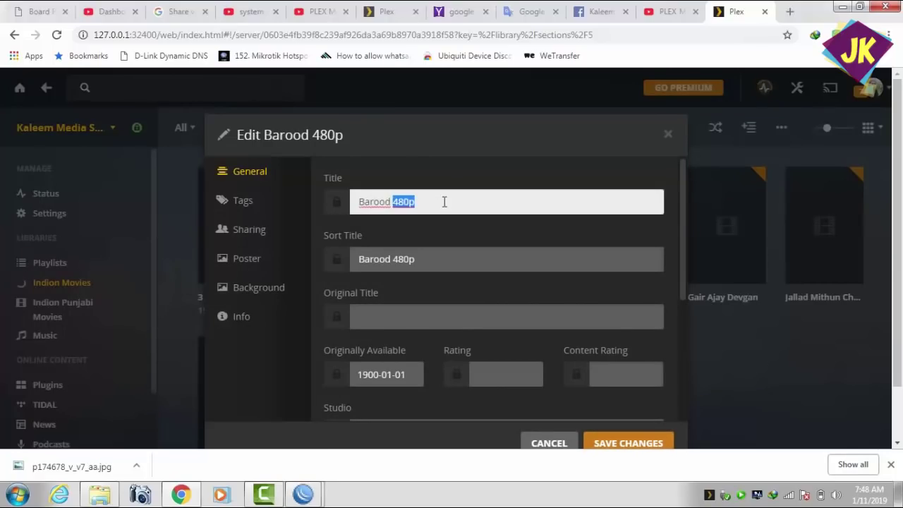
pyautogui.press('BackSpace')
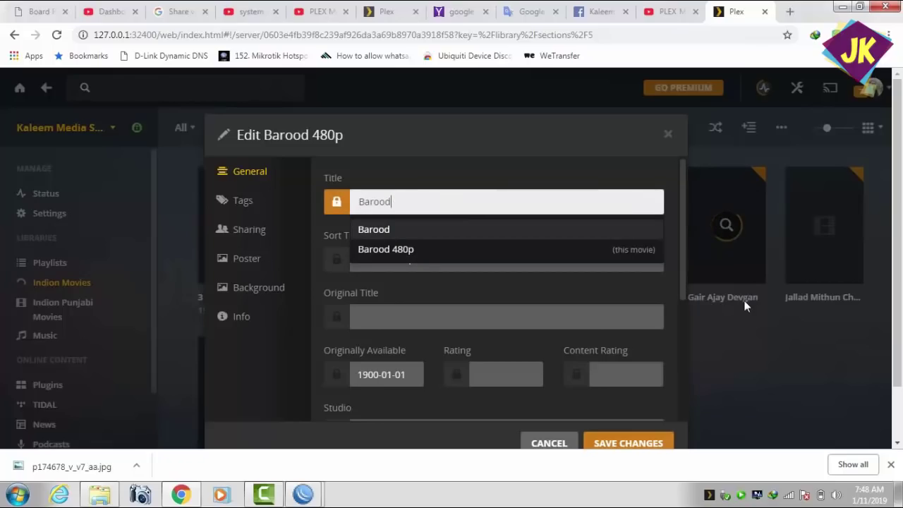
pyautogui.click(656, 445)
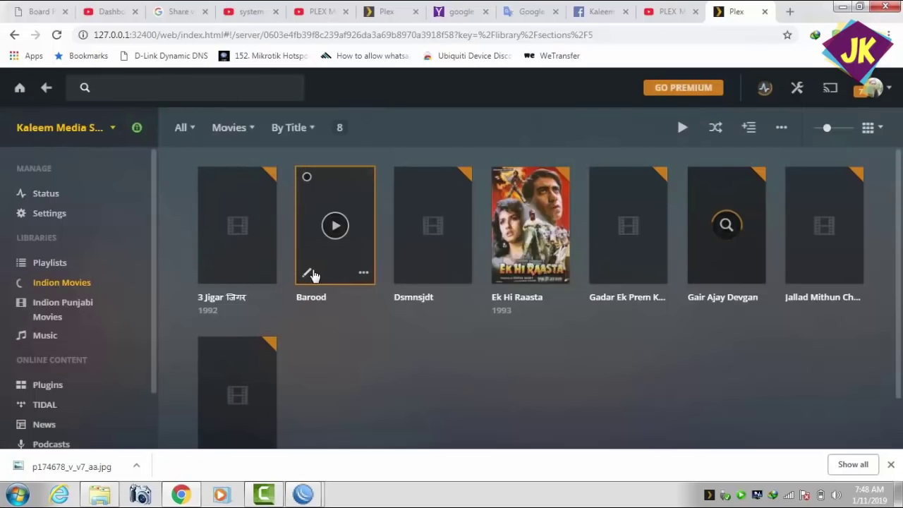
pyautogui.click(307, 274)
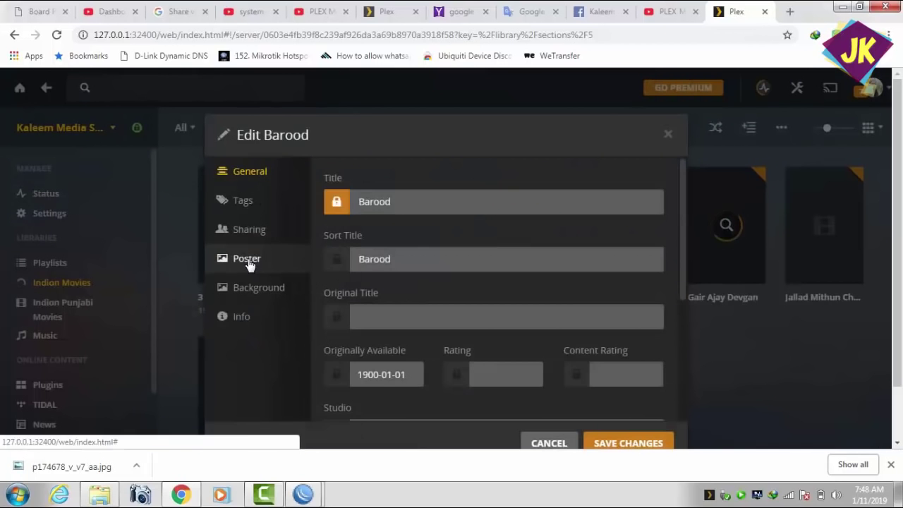
pyautogui.click(247, 259)
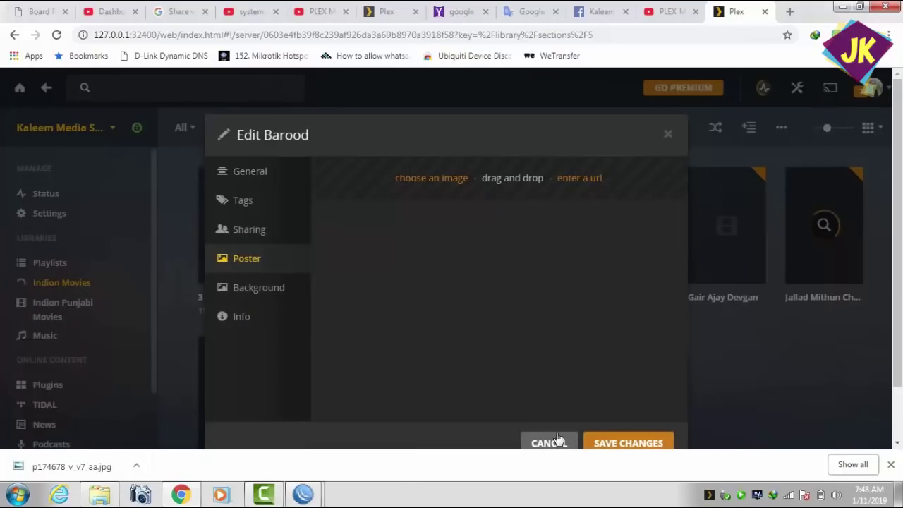
pyautogui.click(557, 442)
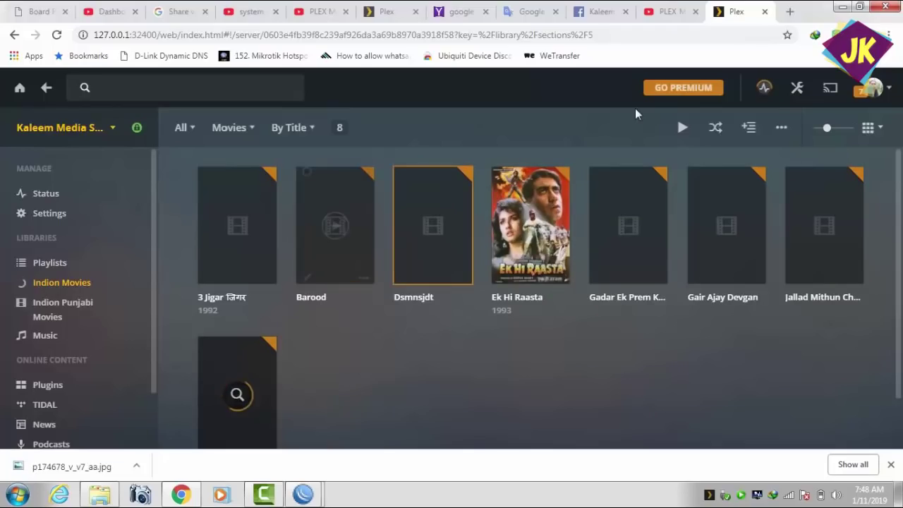
# Search the web for "barood" in a new browser tab and show the image results.
pyautogui.click(790, 12)
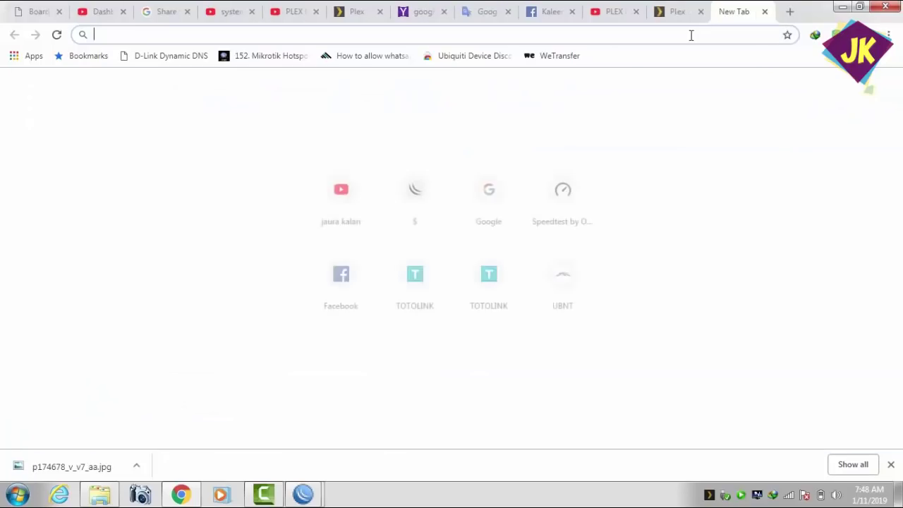
pyautogui.write('b')
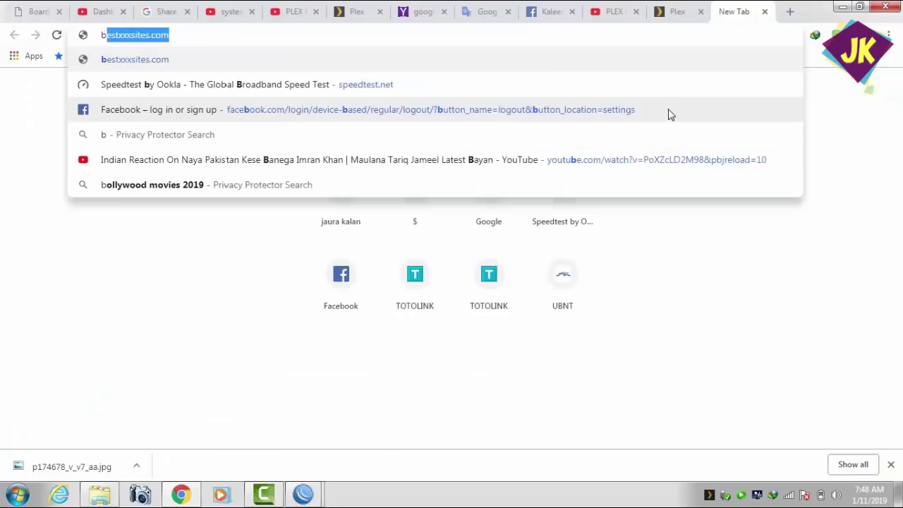
pyautogui.write('arood')
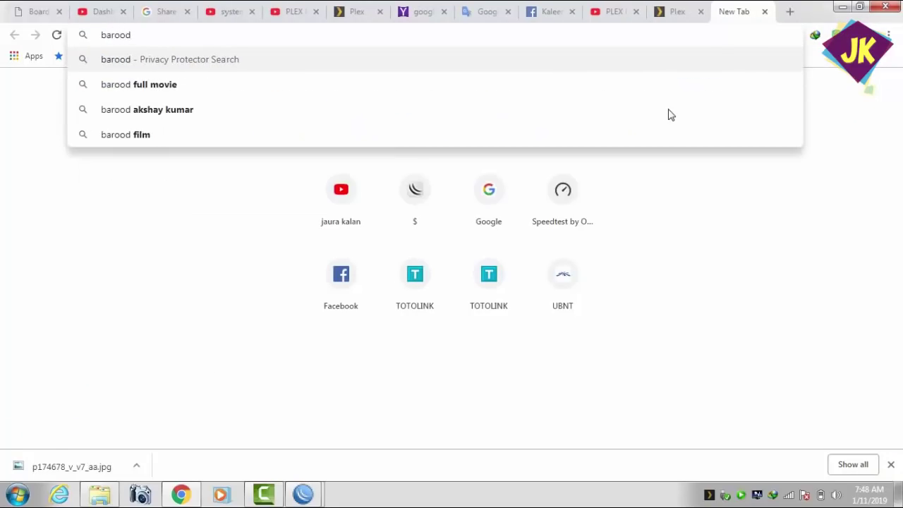
pyautogui.press('Return')
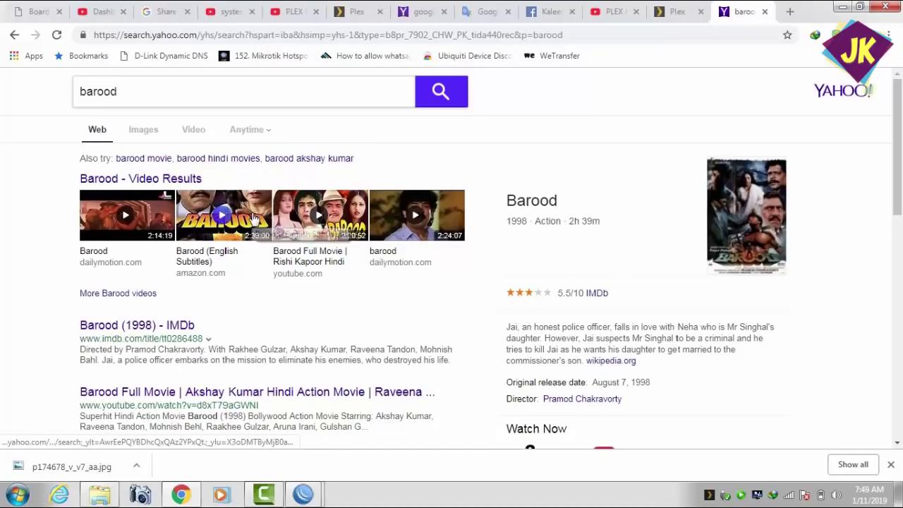
pyautogui.click(145, 131)
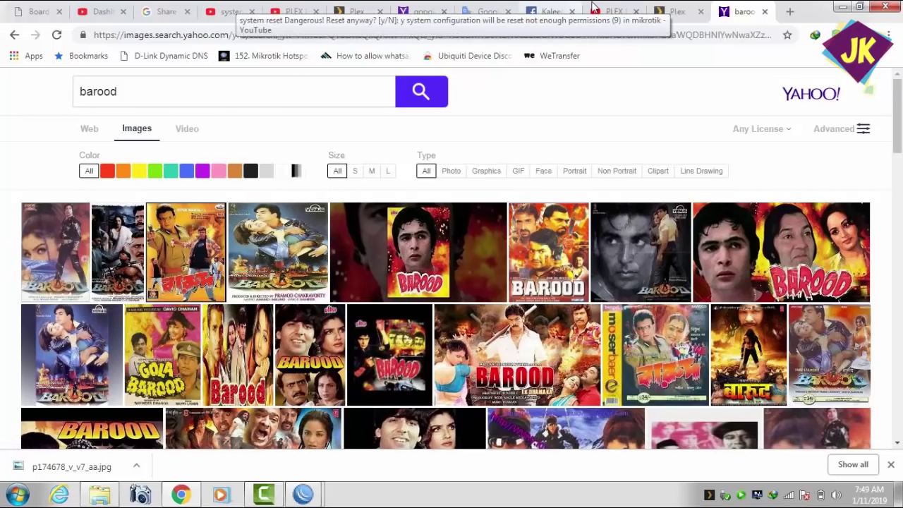
# Check the movie posters in the Plex Indion Movies library and return to the barood image results.
pyautogui.click(621, 9)
pyautogui.click(652, 9)
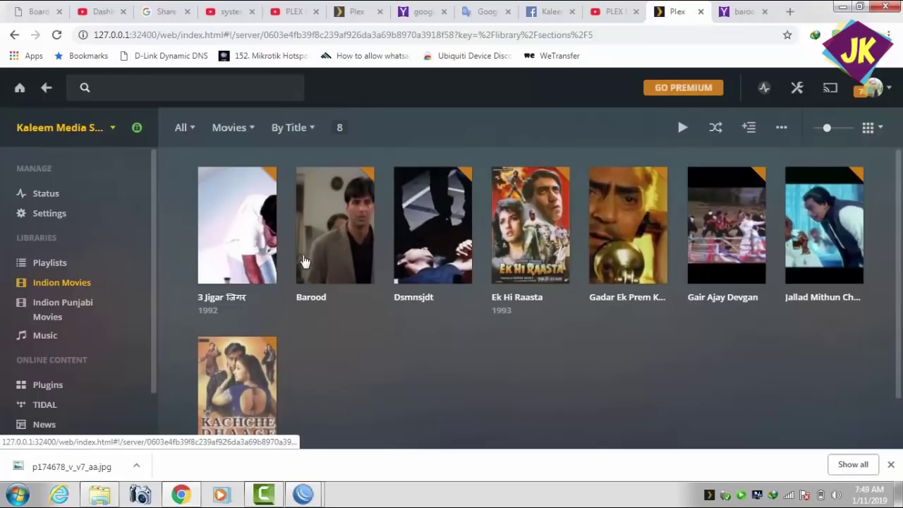
pyautogui.click(593, 9)
pyautogui.click(676, 12)
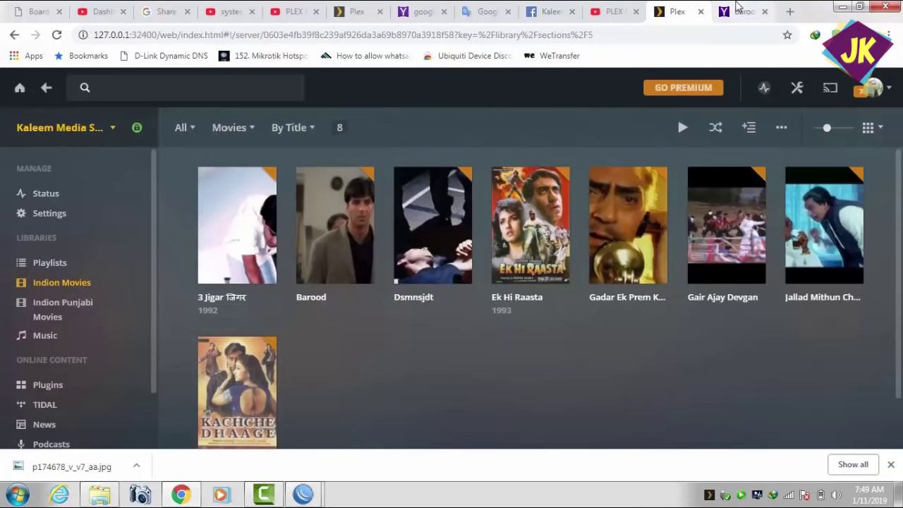
pyautogui.click(749, 21)
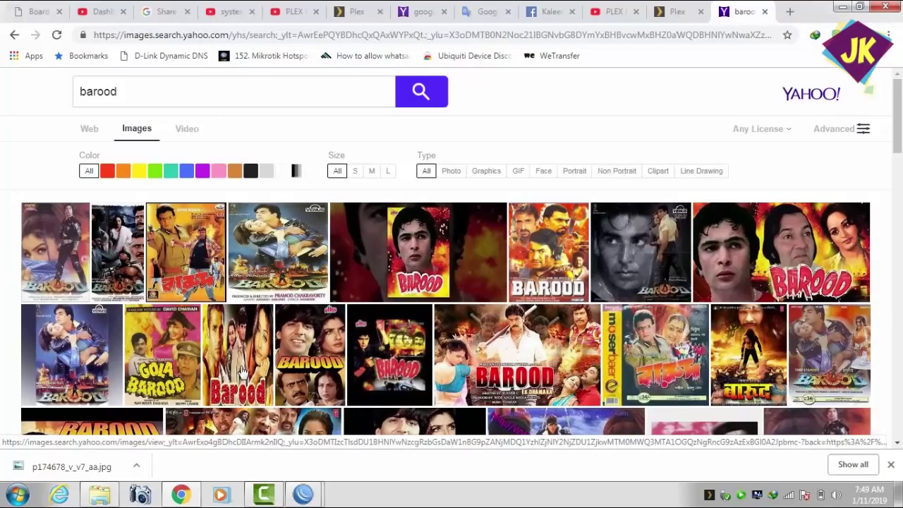
# Open the Barood 1998 poster with four faces from the image results and save it to the Desktop as th (2).
pyautogui.click(302, 356)
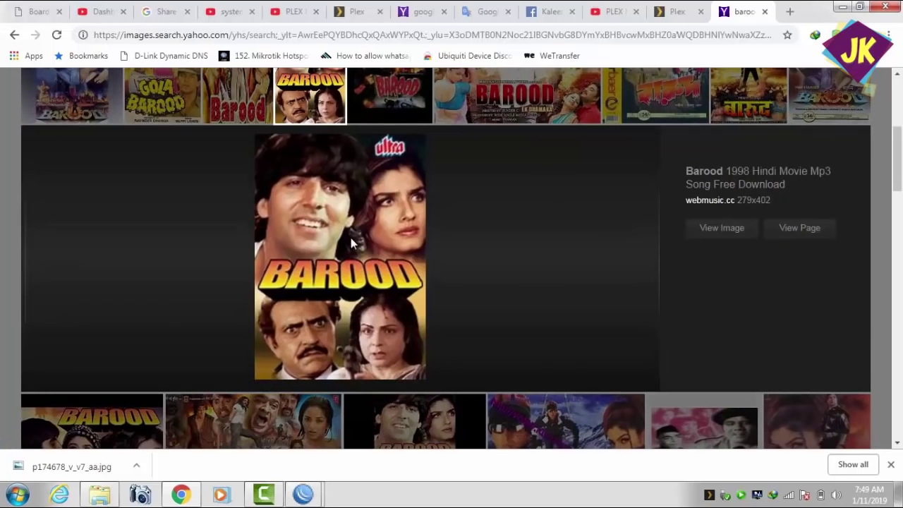
pyautogui.rightClick(350, 238)
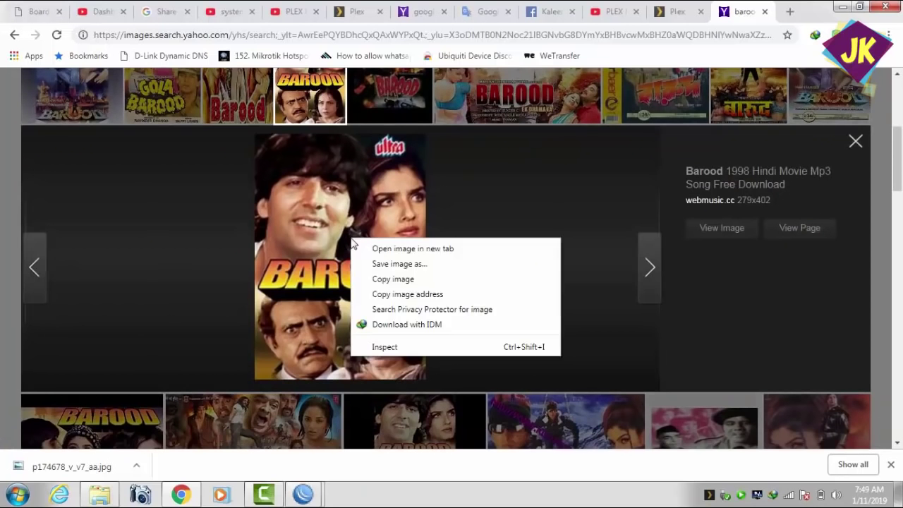
pyautogui.click(380, 269)
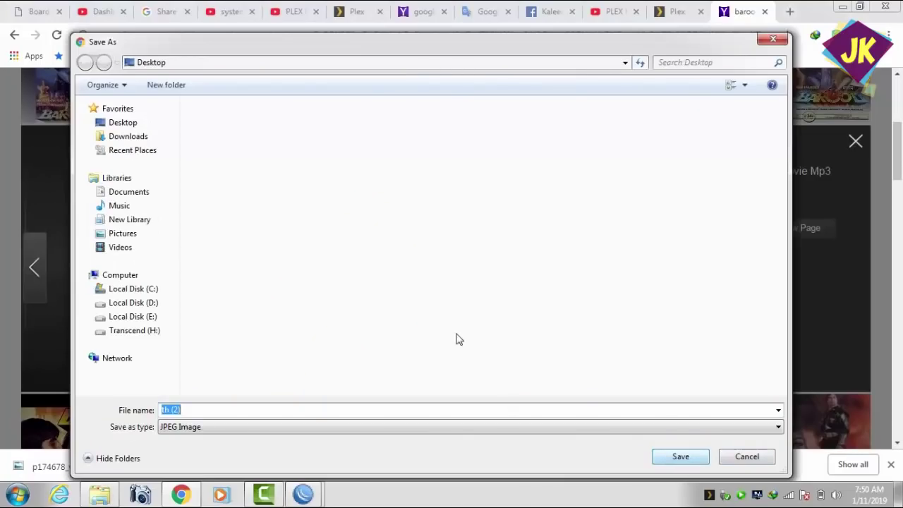
pyautogui.click(119, 125)
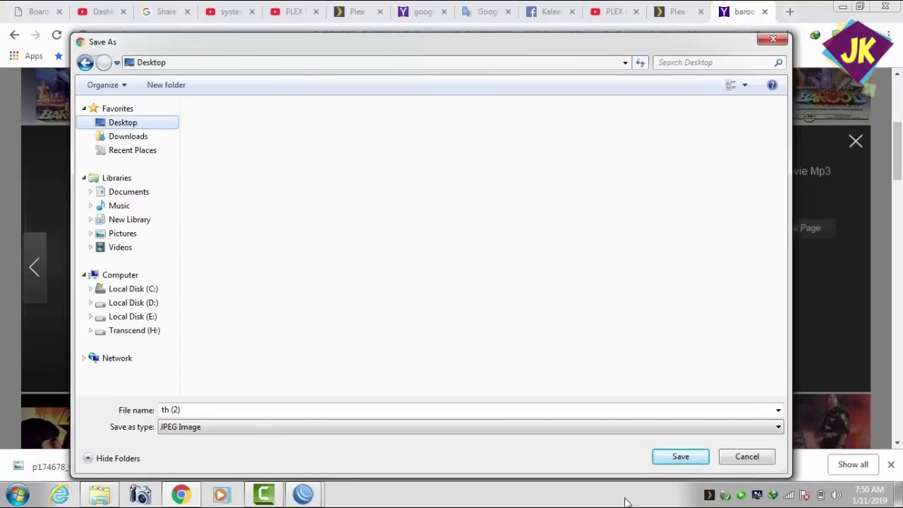
pyautogui.click(657, 459)
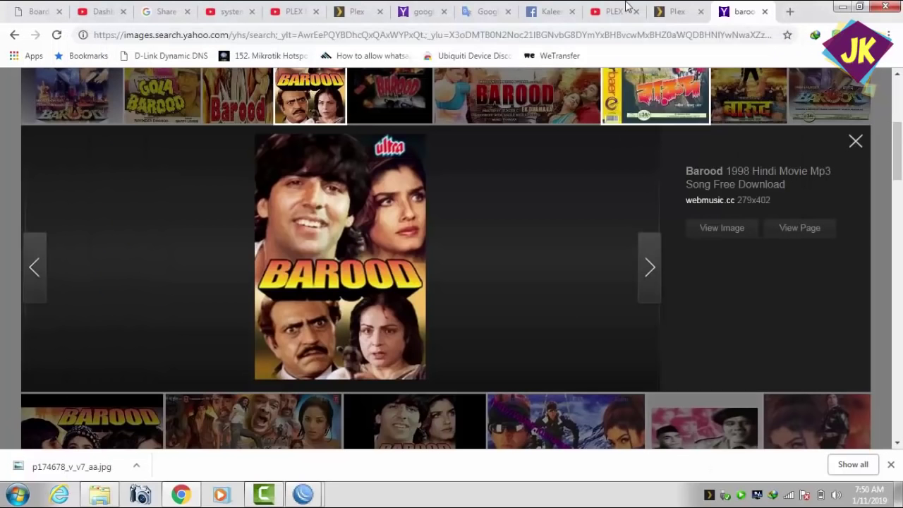
# Upload the th (2) image from the Desktop as the poster of the movie Barood in Plex and save the changes.
pyautogui.click(670, 12)
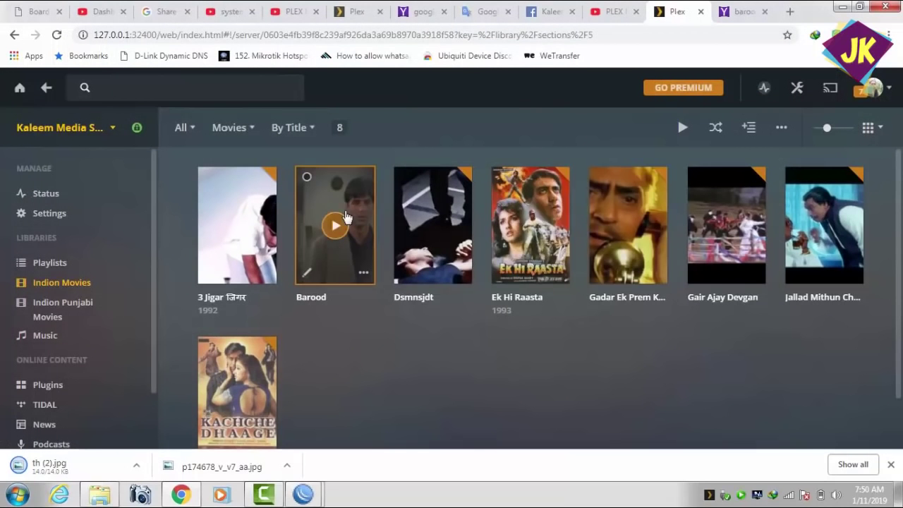
pyautogui.click(305, 272)
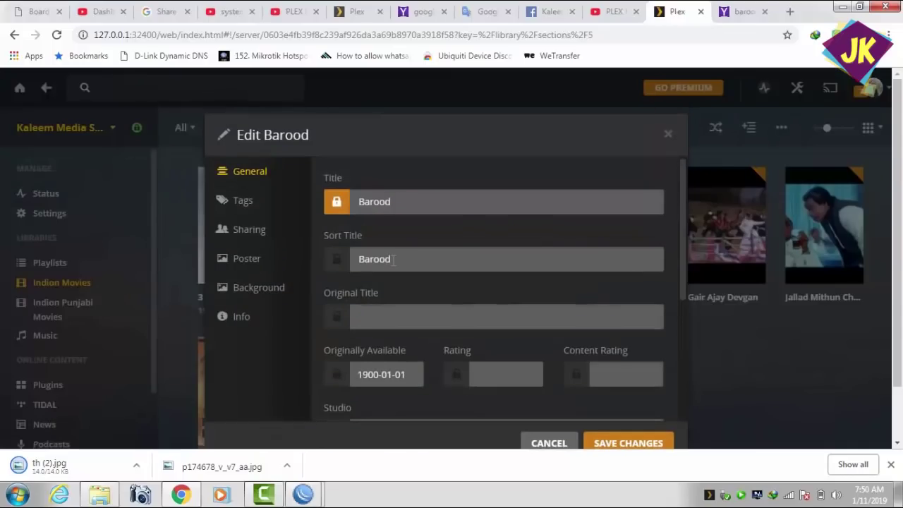
pyautogui.click(244, 263)
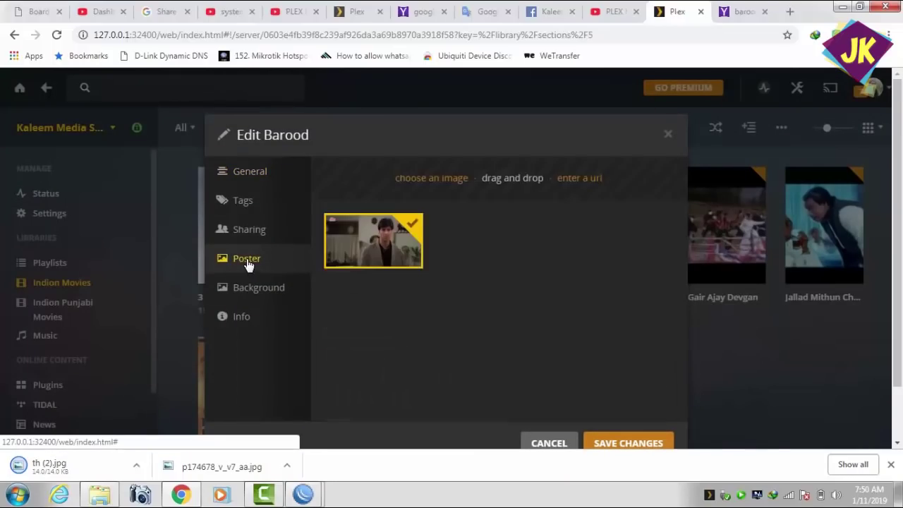
pyautogui.click(434, 179)
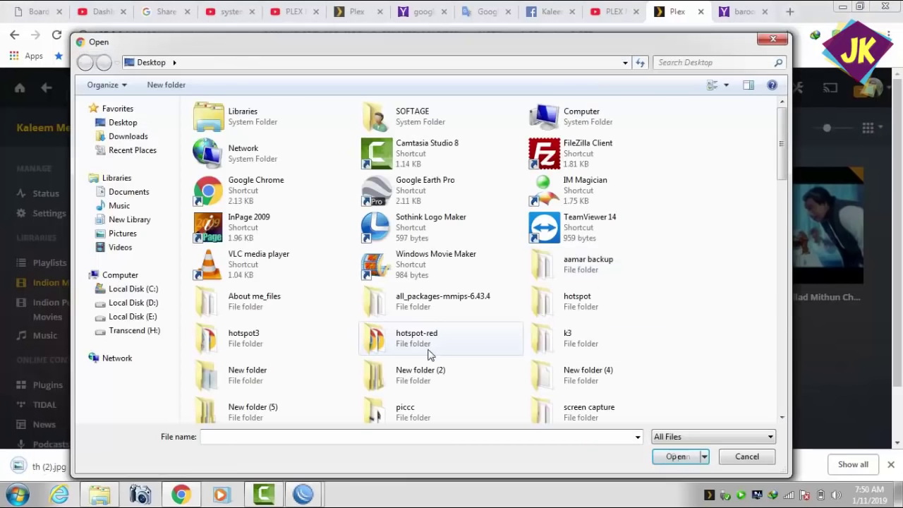
pyautogui.moveTo(782, 157); pyautogui.dragTo(776, 372)
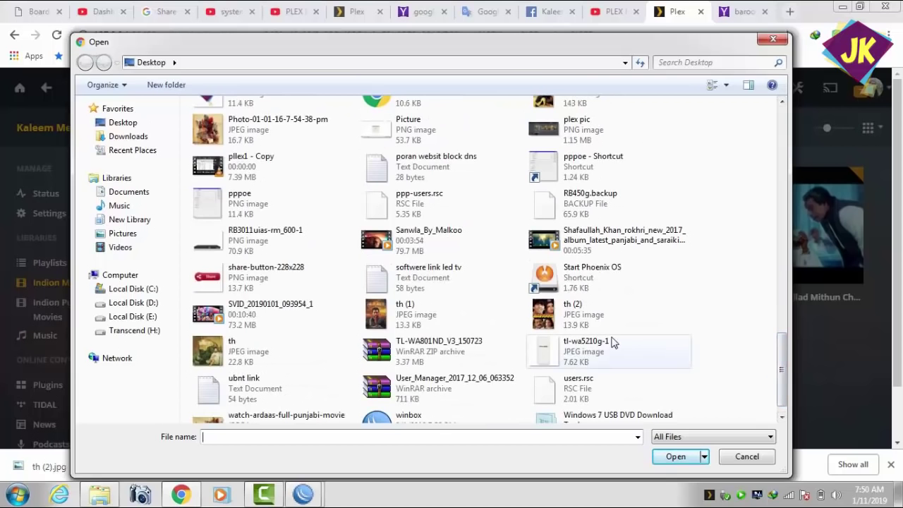
pyautogui.doubleClick(559, 329)
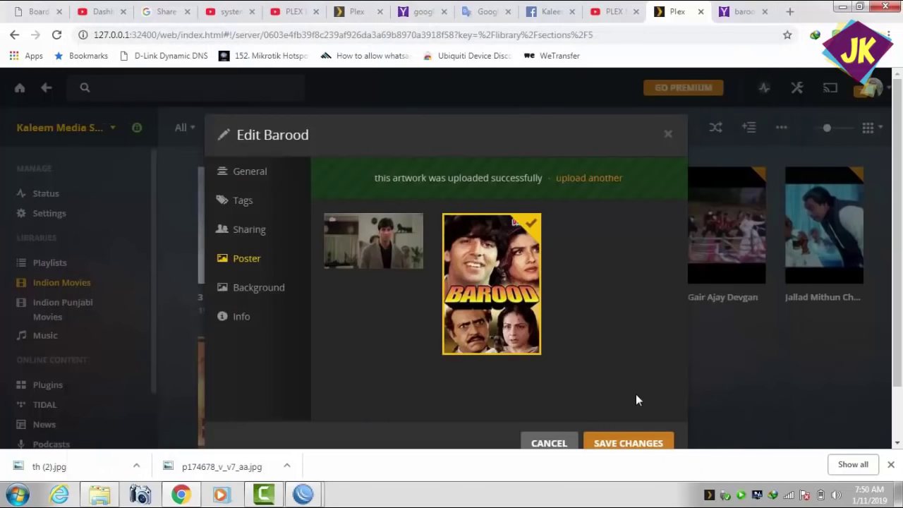
pyautogui.click(620, 443)
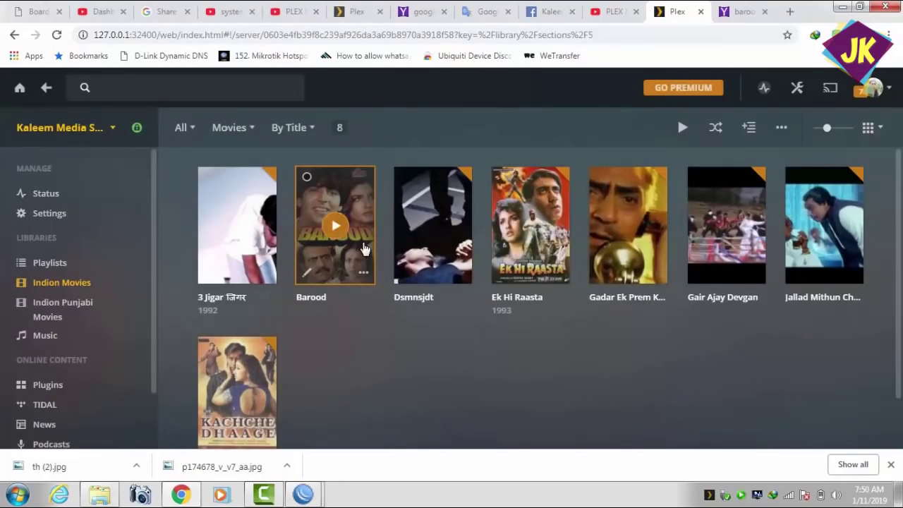
pyautogui.click(362, 274)
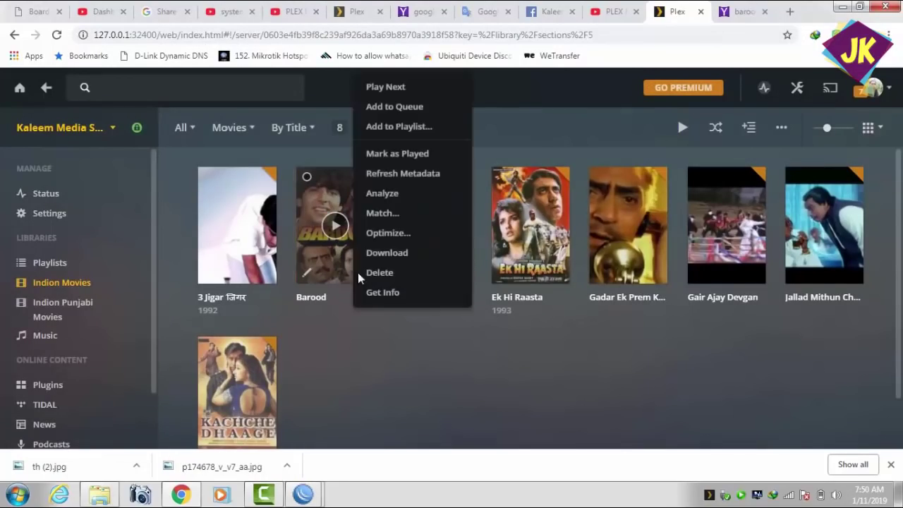
pyautogui.click(352, 322)
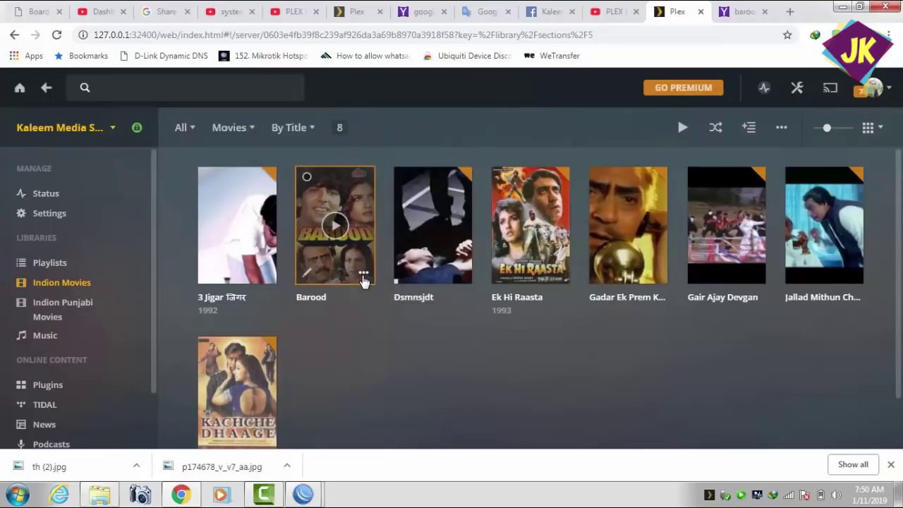
pyautogui.click(362, 275)
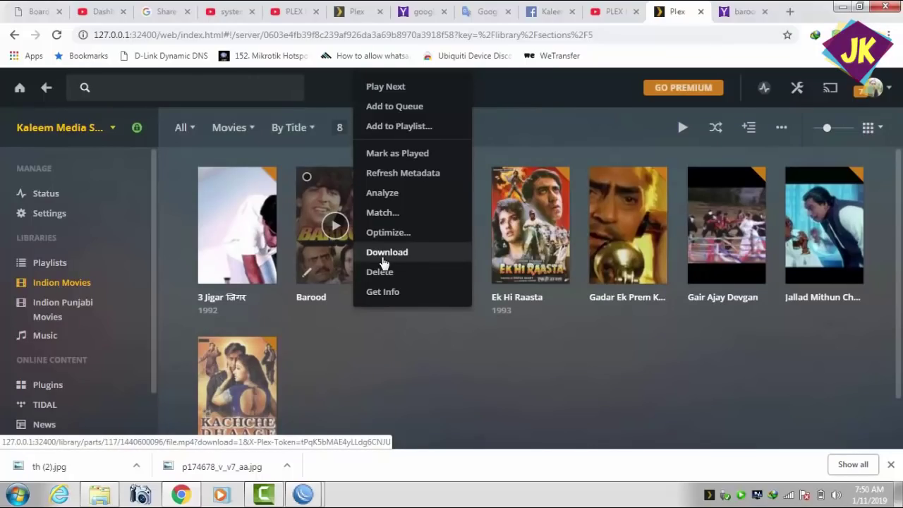
# Play the movie Barood briefly, then return to the Indion Movies library and stop the playback.
pyautogui.click(333, 201)
pyautogui.click(272, 250)
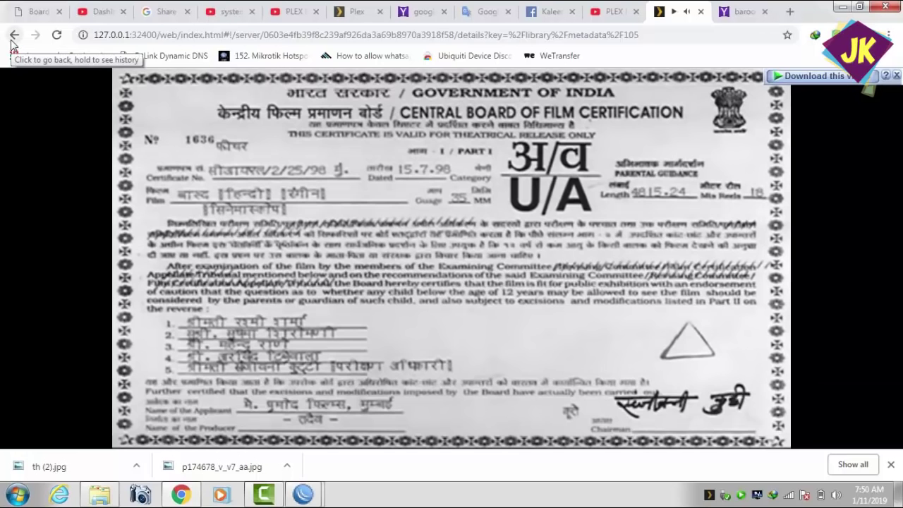
pyautogui.click(12, 41)
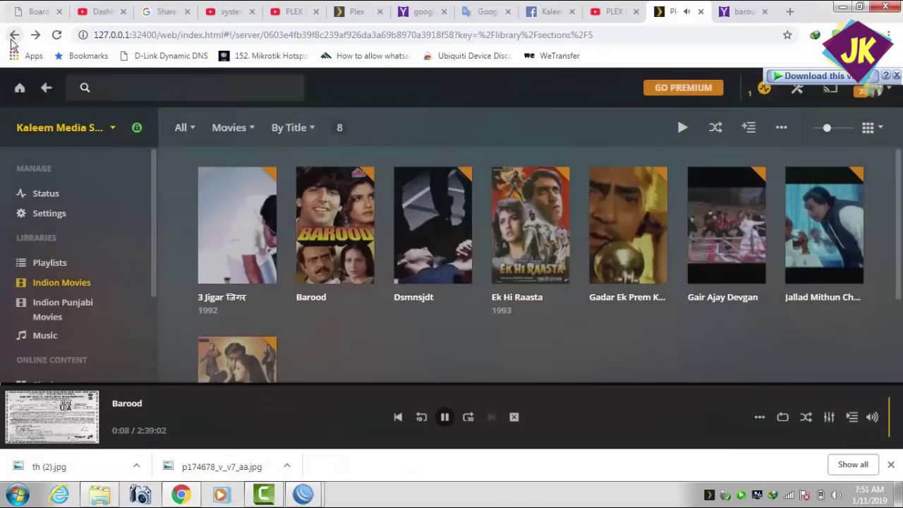
pyautogui.click(364, 275)
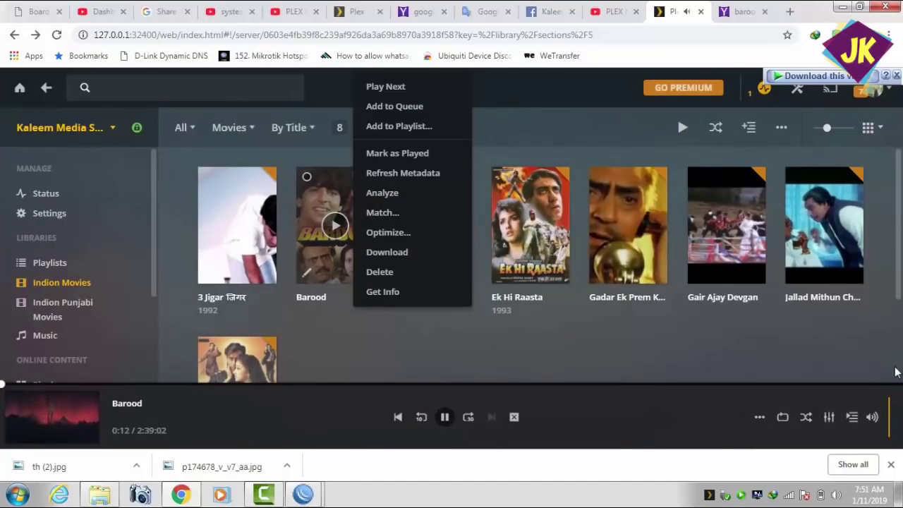
pyautogui.click(513, 420)
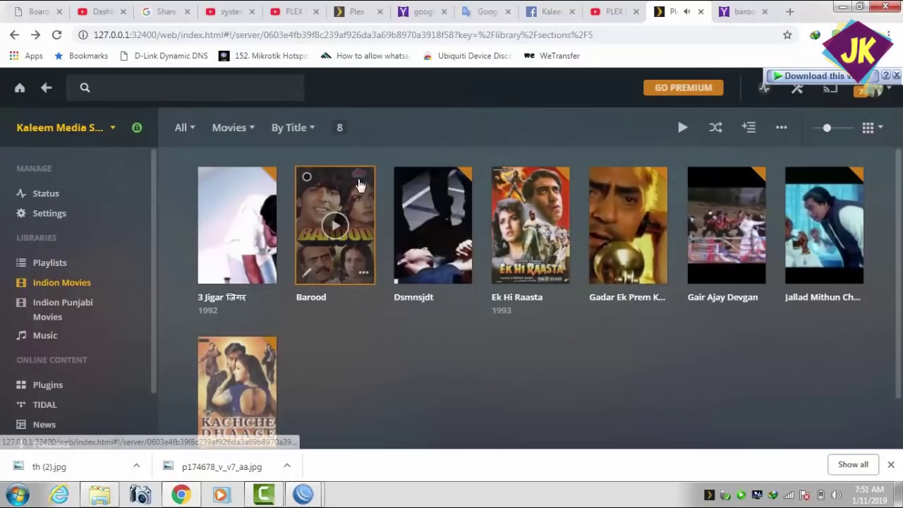
# Download the movie Barood from the Indion Movies library and dismiss the video download pop-up covering the download's progress.
pyautogui.click(362, 273)
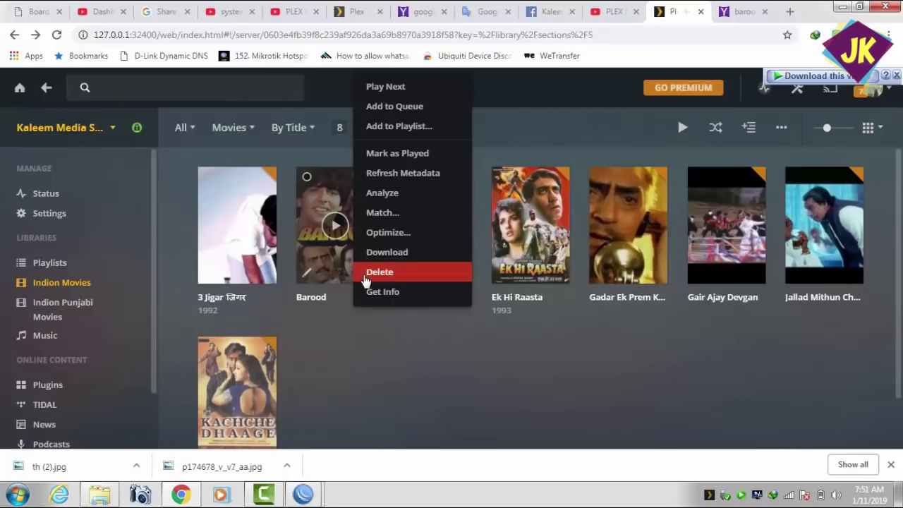
pyautogui.click(395, 253)
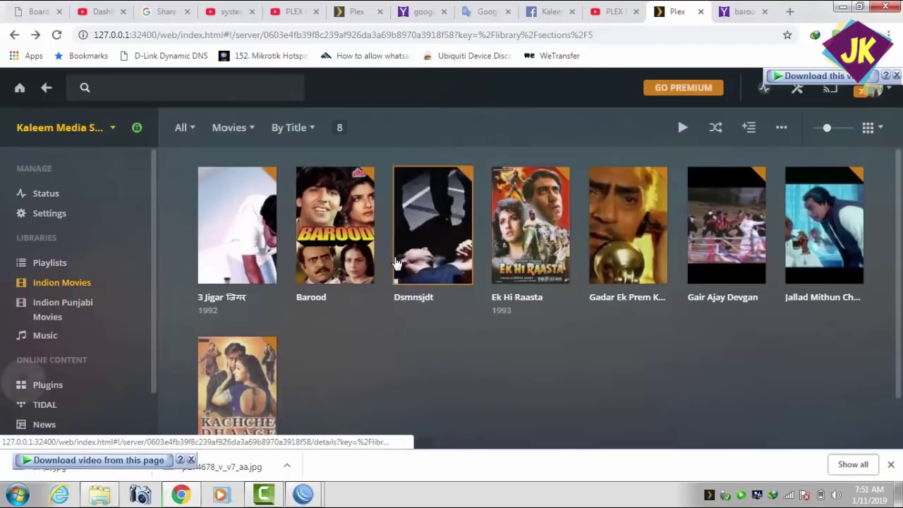
pyautogui.click(192, 460)
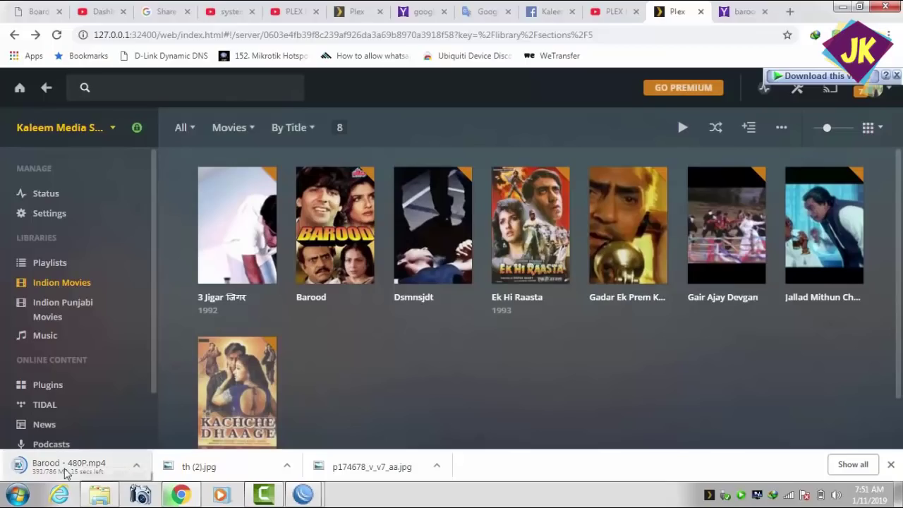
pyautogui.moveTo(111, 486)
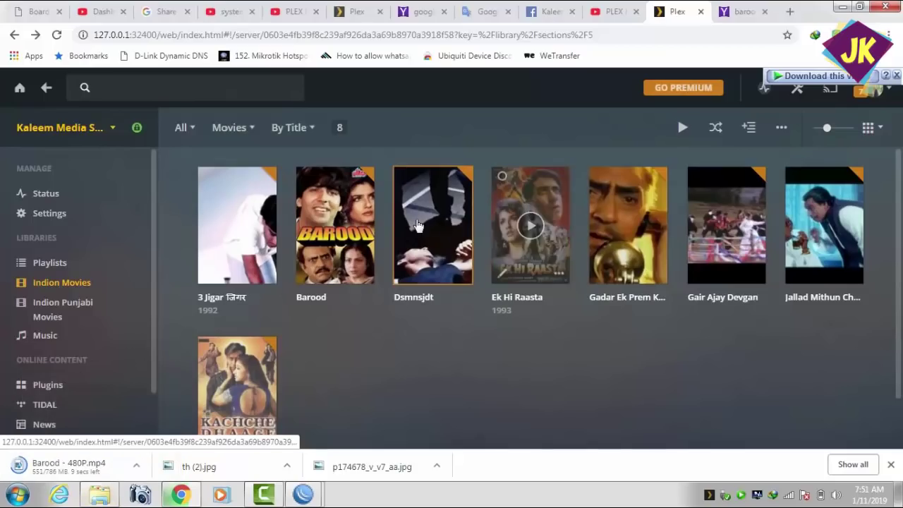
pyautogui.moveTo(360, 224)
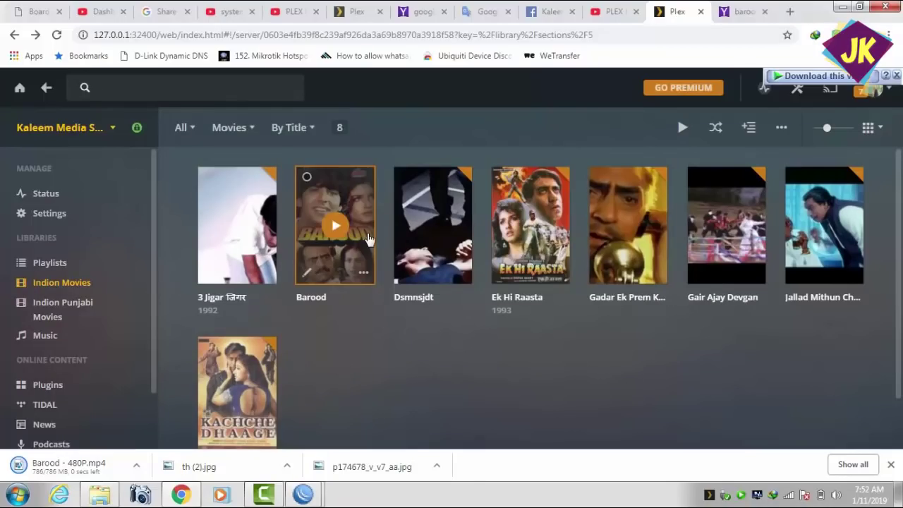
pyautogui.click(364, 274)
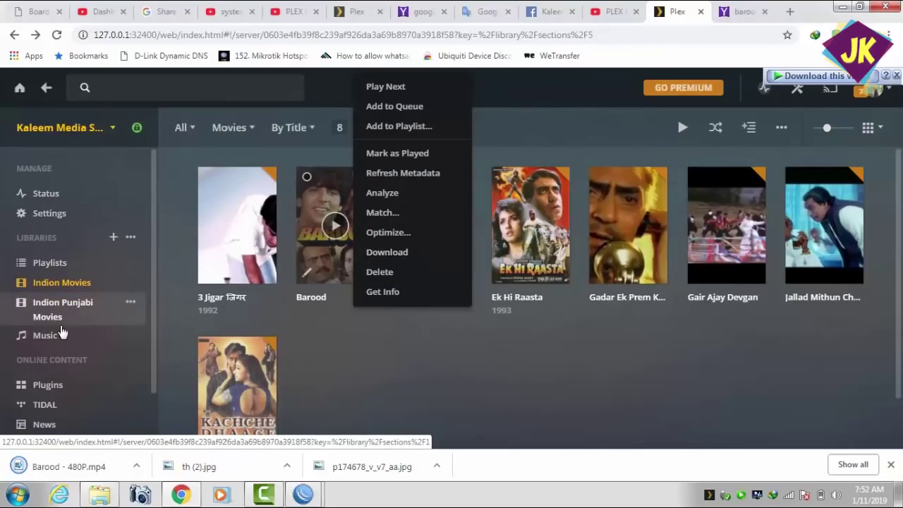
# Start a new library of type Movies, name it "english Movies" and continue to its folder selection.
pyautogui.click(113, 237)
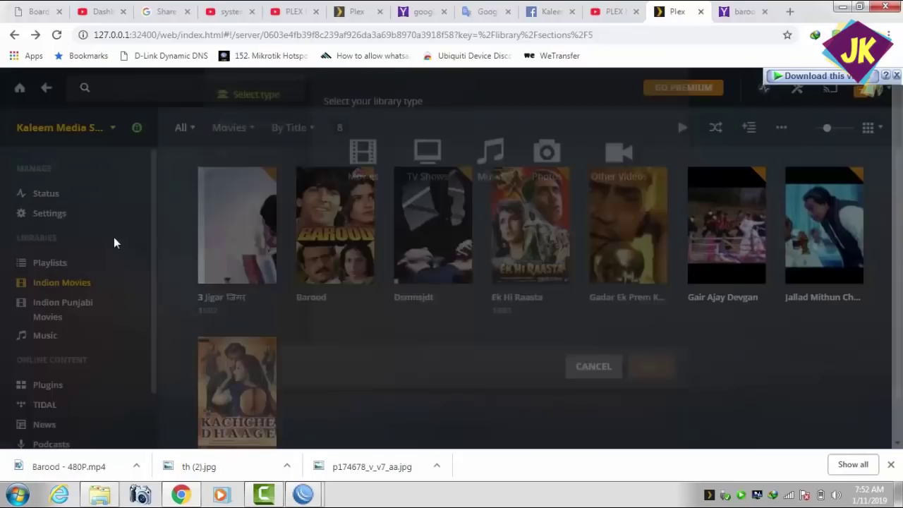
pyautogui.click(362, 227)
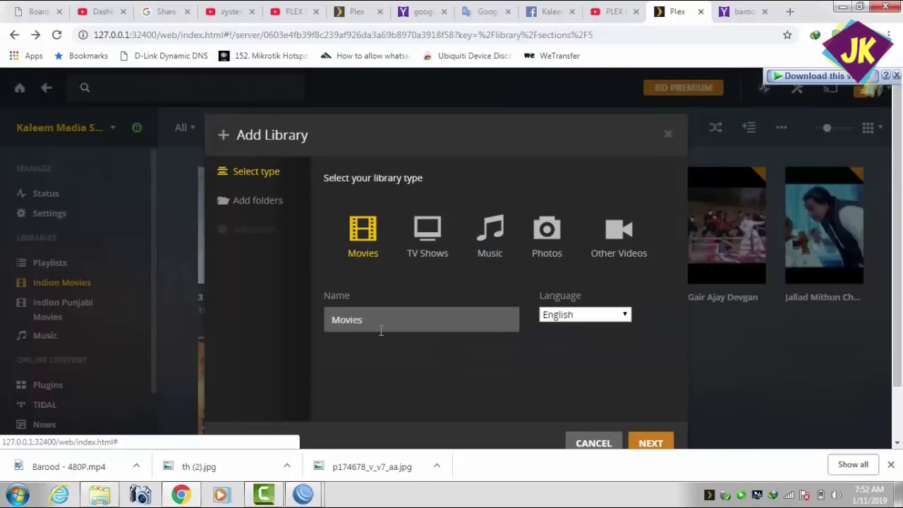
pyautogui.click(347, 325)
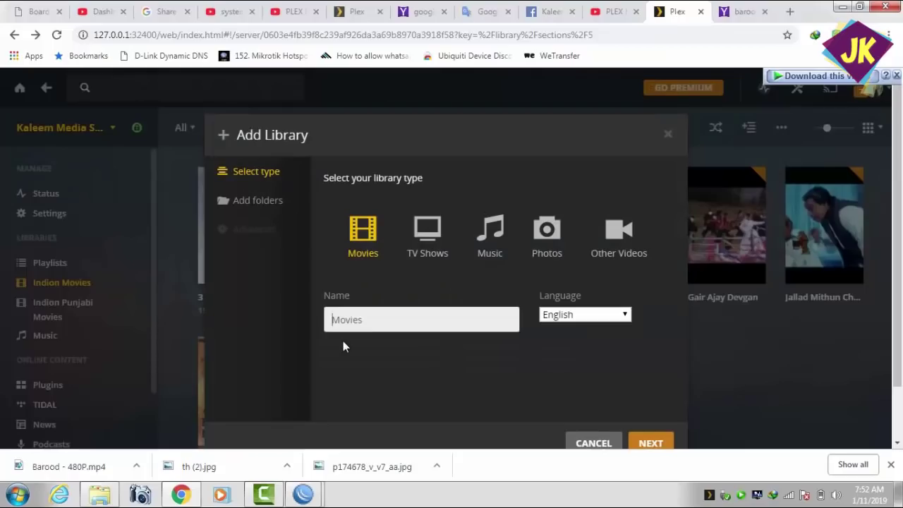
pyautogui.write('english')
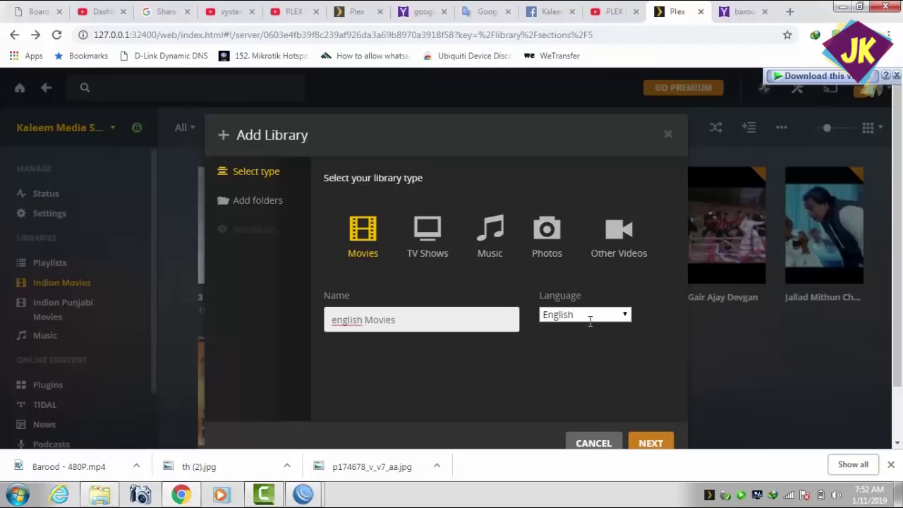
pyautogui.click(651, 444)
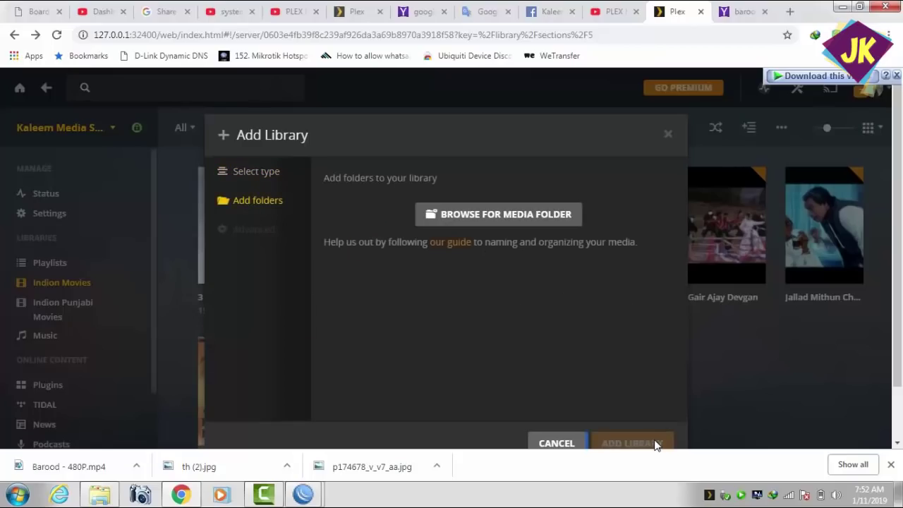
# Add the folder "Criminal 2016 720p HC HDRip [Dual Audio] [Hindi - English]" from H:\English to the new library.
pyautogui.click(464, 221)
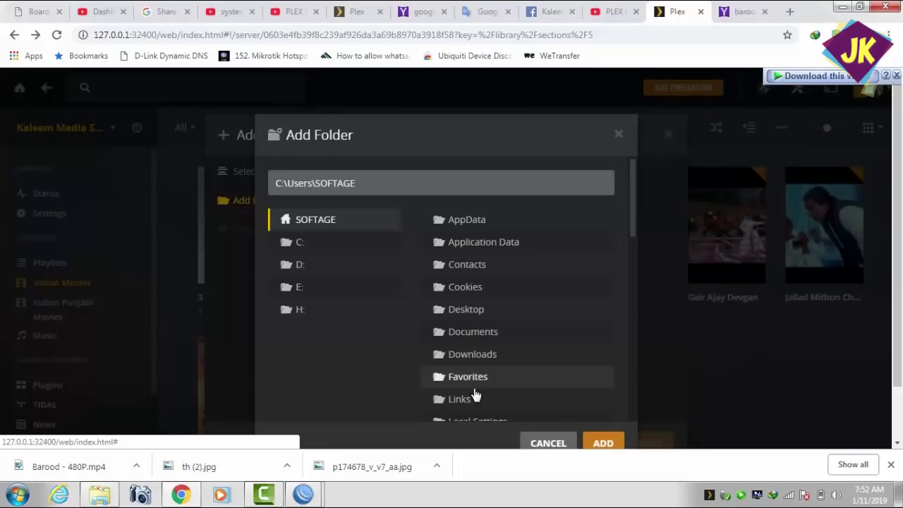
pyautogui.click(337, 318)
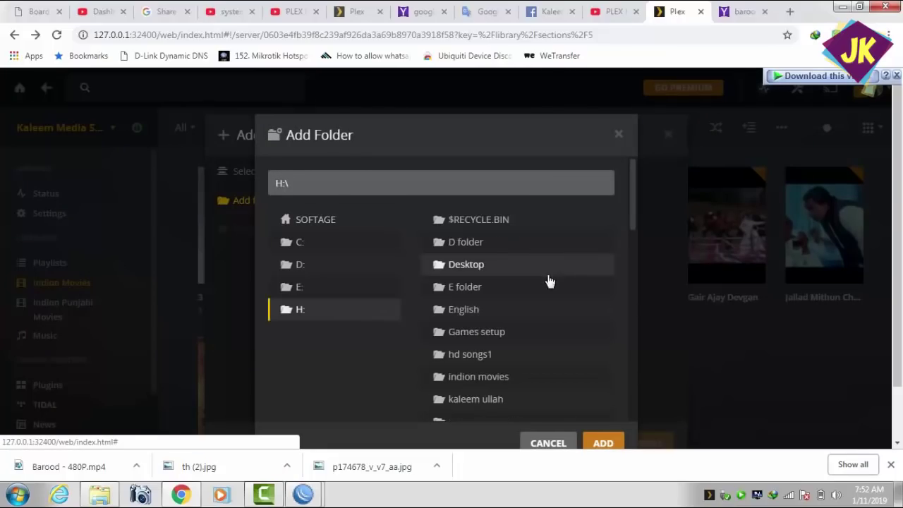
pyautogui.click(482, 311)
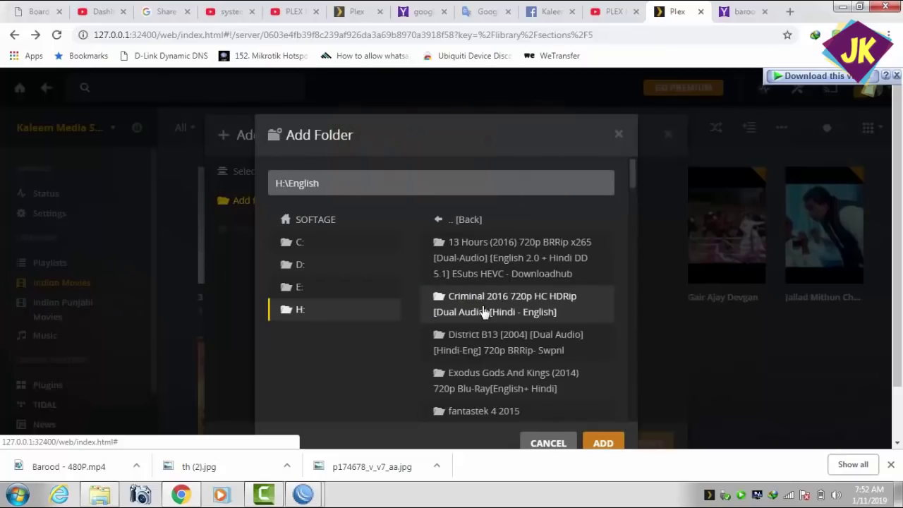
pyautogui.click(484, 311)
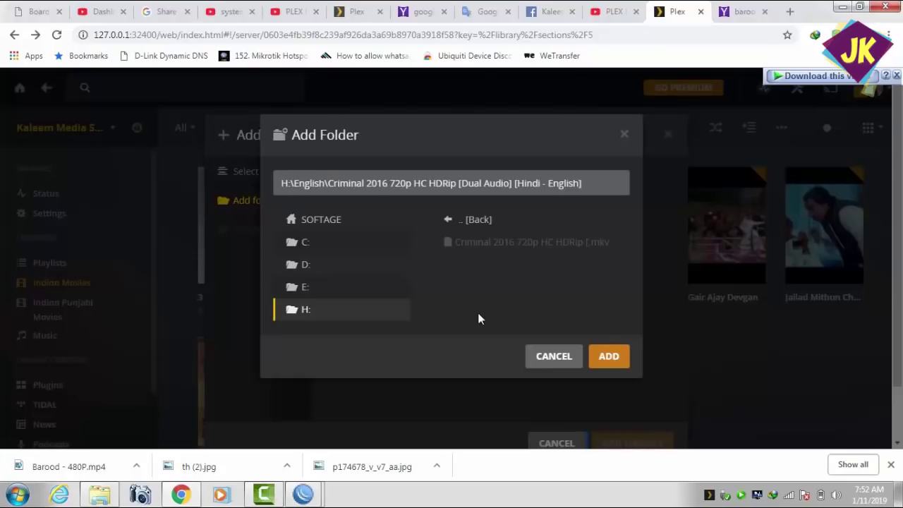
pyautogui.click(605, 357)
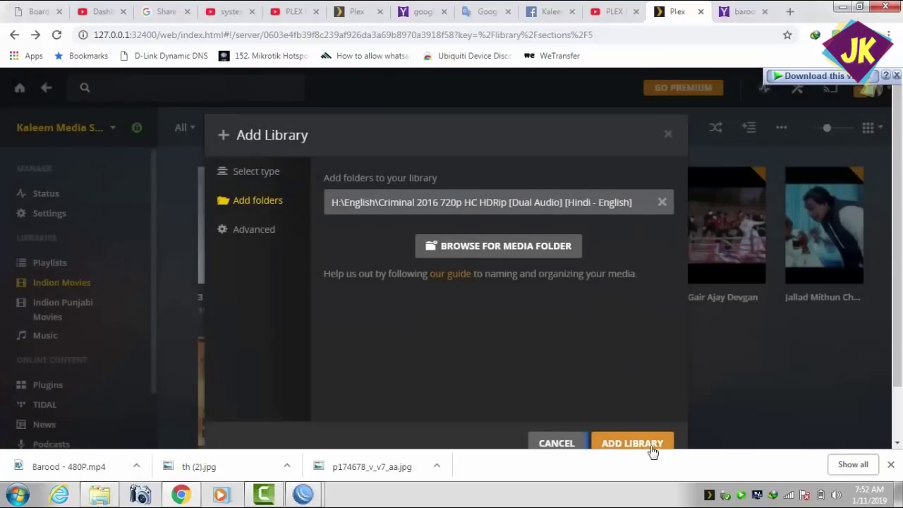
# Finish adding the english Movies library and play its movie Criminal from about the 27-minute mark.
pyautogui.click(637, 443)
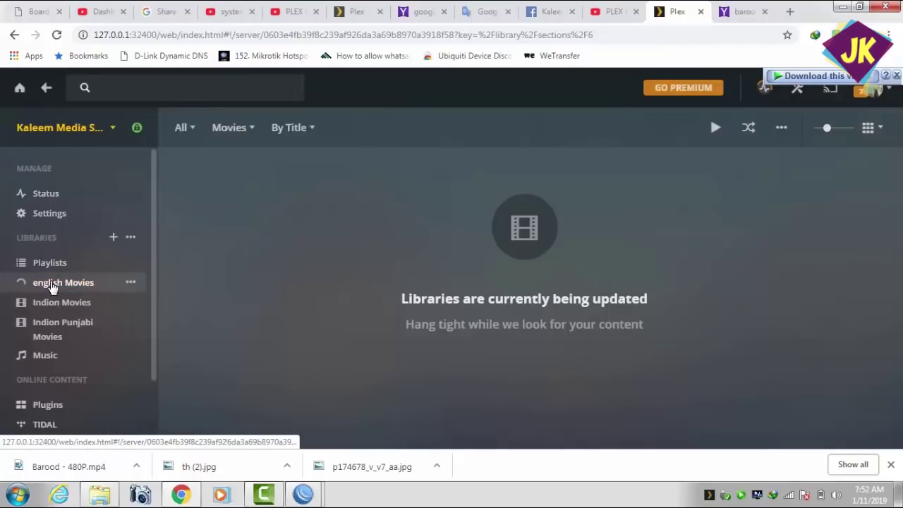
pyautogui.moveTo(250, 246)
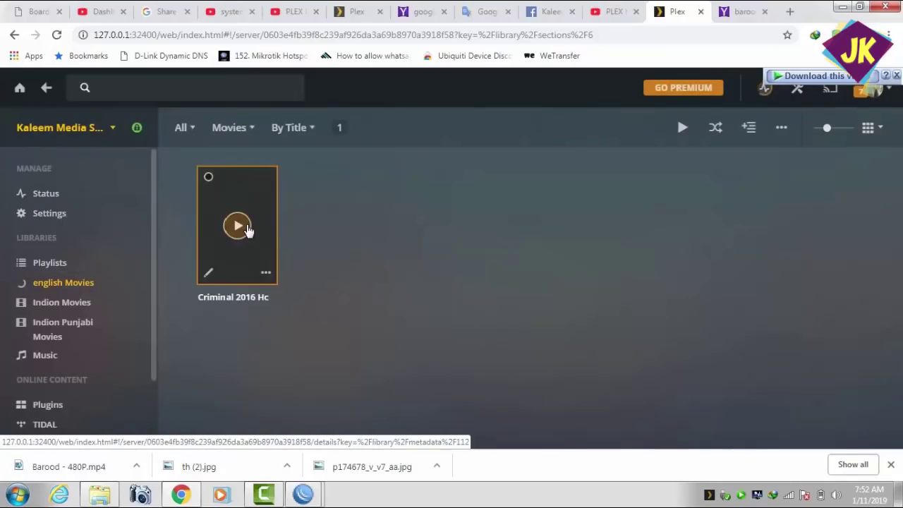
pyautogui.click(237, 225)
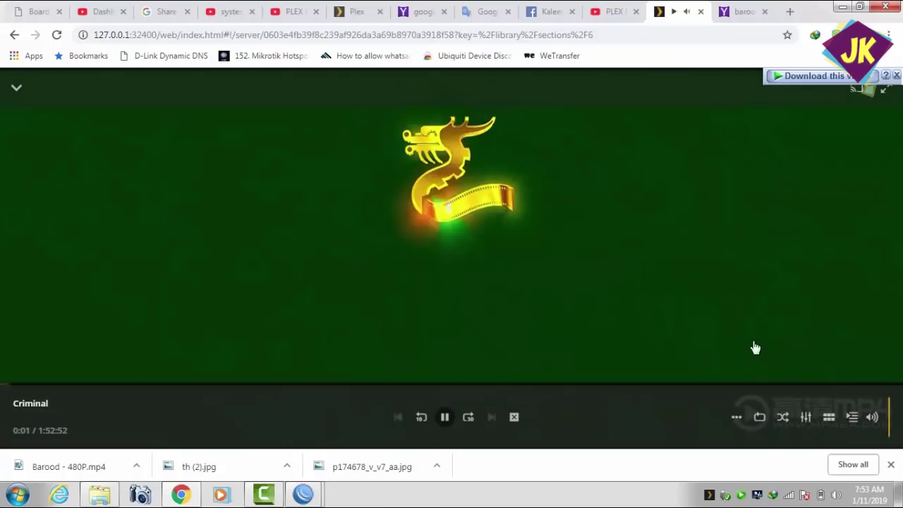
pyautogui.click(219, 383)
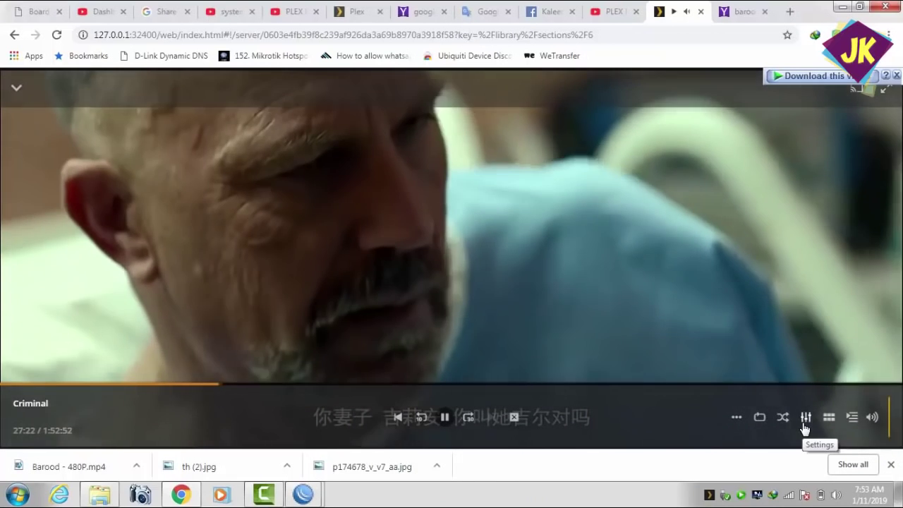
# Set the audio stream of the playing movie to English (AAC Stereo) in the playback settings.
pyautogui.click(804, 423)
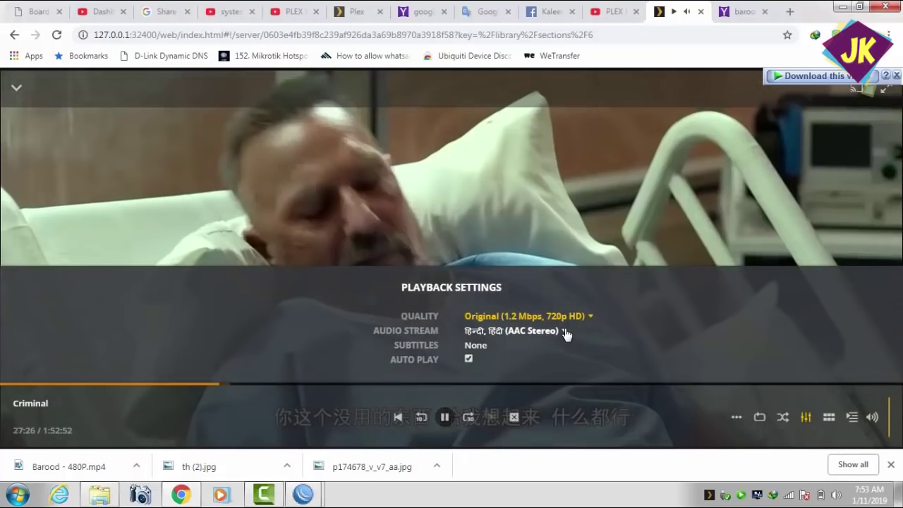
pyautogui.click(564, 332)
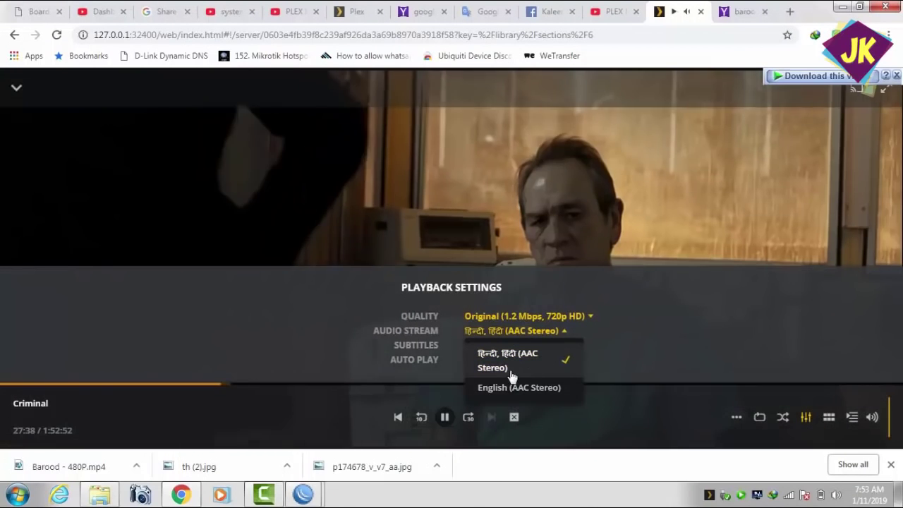
pyautogui.click(512, 388)
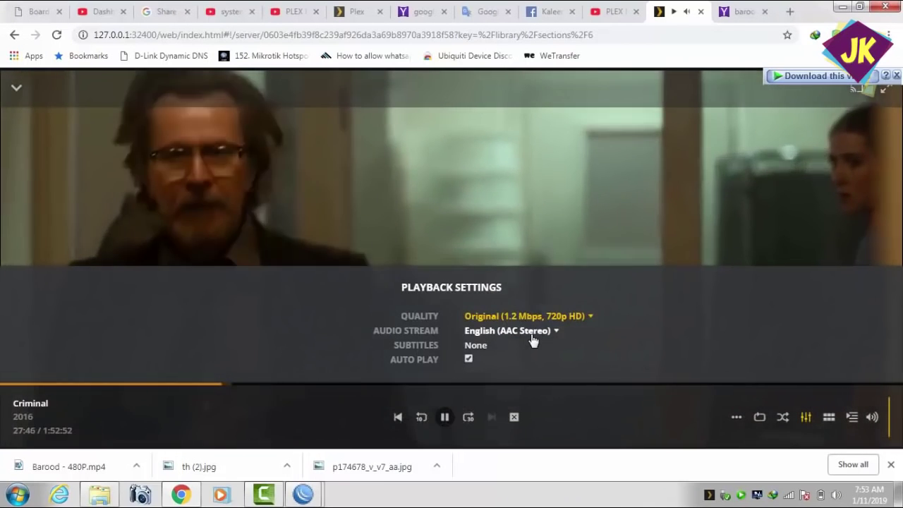
# Switch the movie's audio stream to Hindi (AAC Stereo) and back to English (AAC Stereo).
pyautogui.click(532, 337)
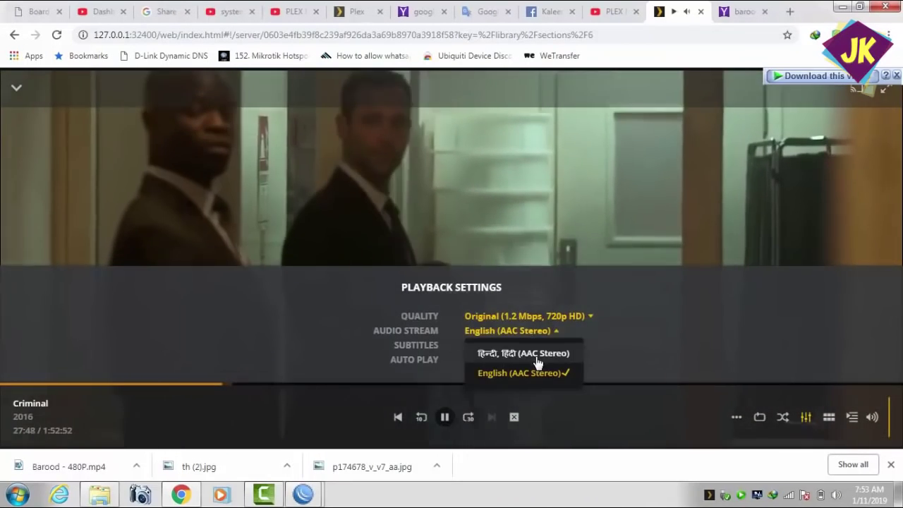
pyautogui.click(527, 355)
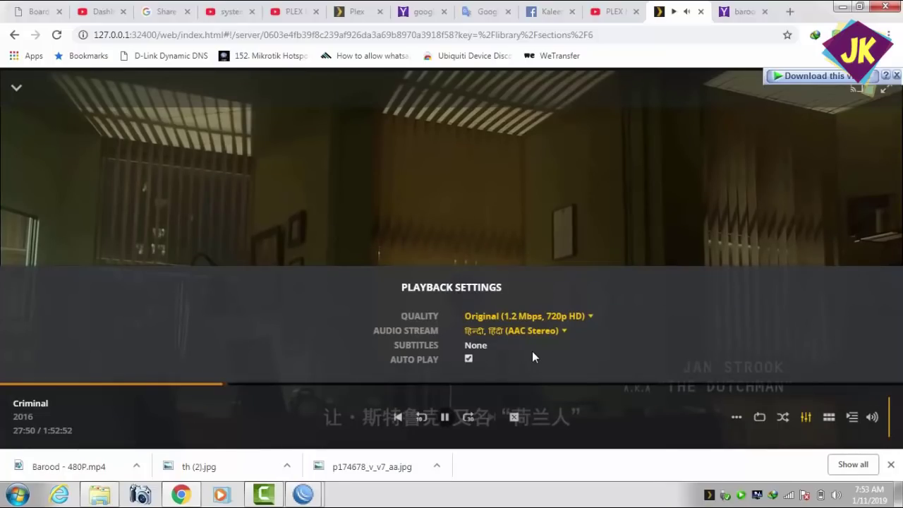
pyautogui.click(530, 331)
pyautogui.click(529, 335)
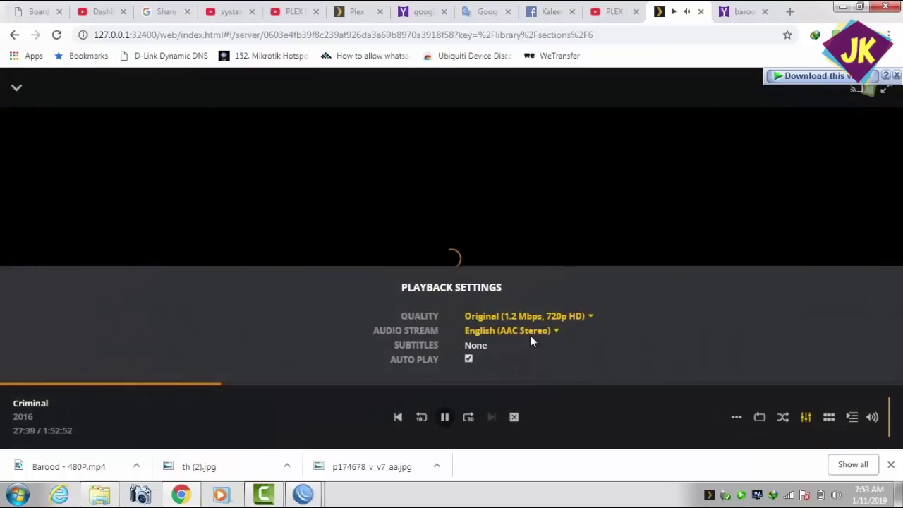